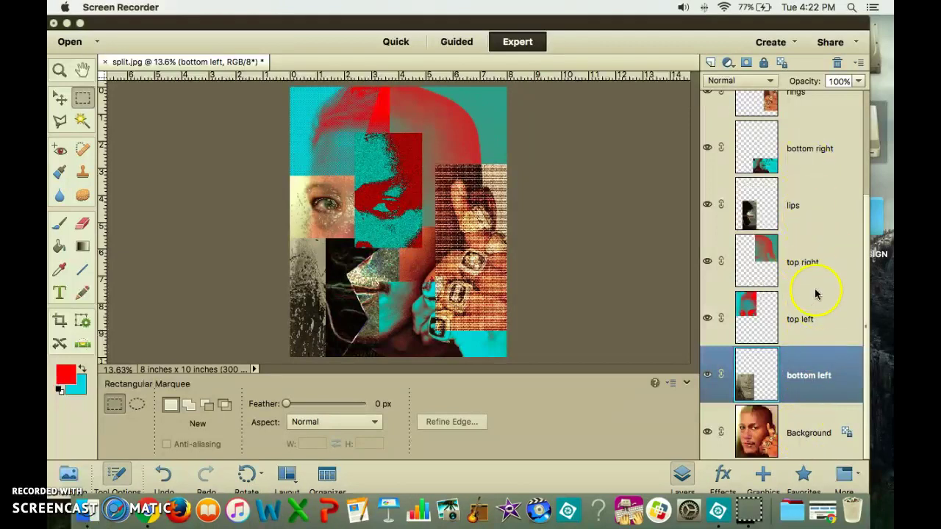
Step: Review the layer stack and briefly hide the Background layer to find which part of the collage is uncovered
{"action": "scroll", "coordinate": [816, 293], "scroll_direction": "up", "scroll_amount": 4}
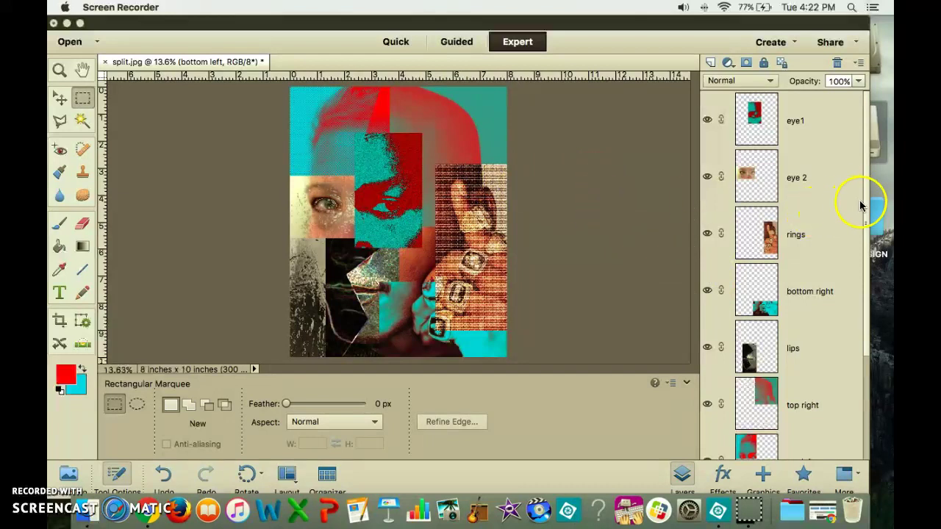
{"action": "left_click_drag", "start_coordinate": [867, 208], "coordinate": [867, 235]}
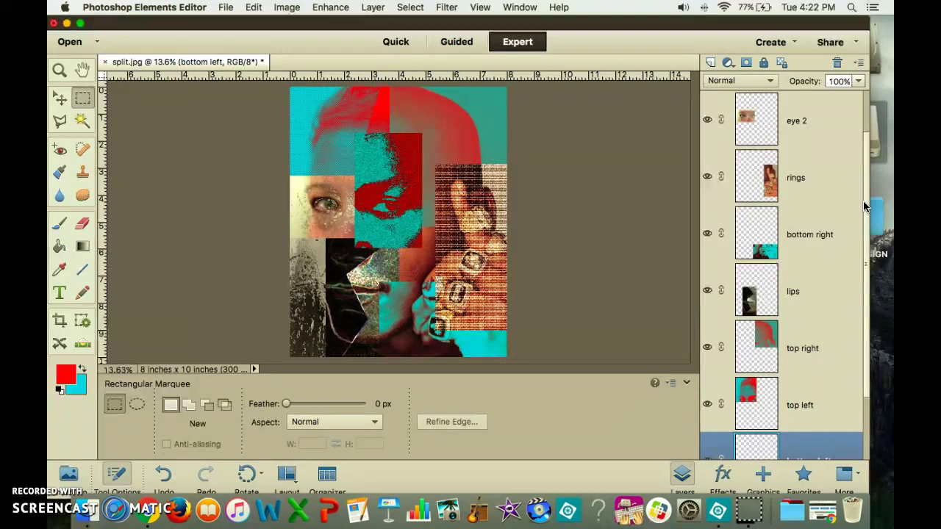
{"action": "left_click_drag", "start_coordinate": [865, 224], "coordinate": [864, 301]}
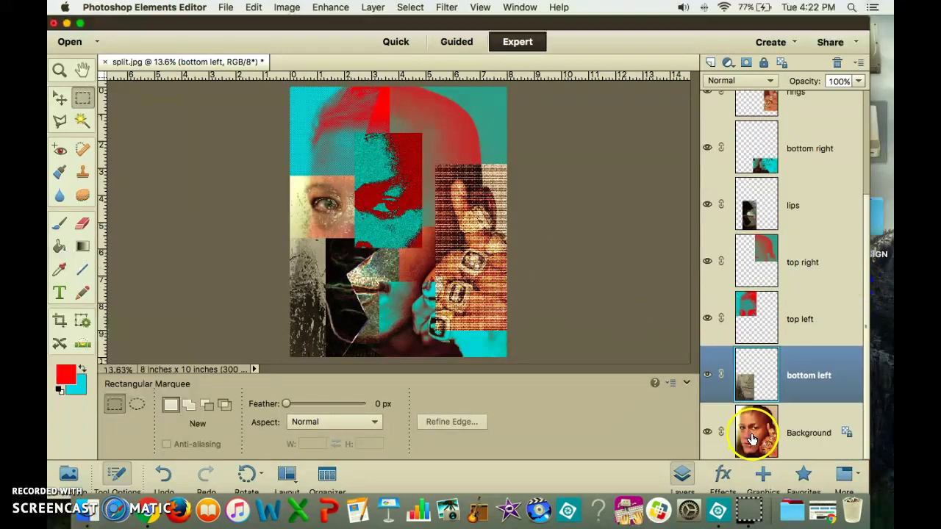
{"action": "left_click", "coordinate": [707, 433]}
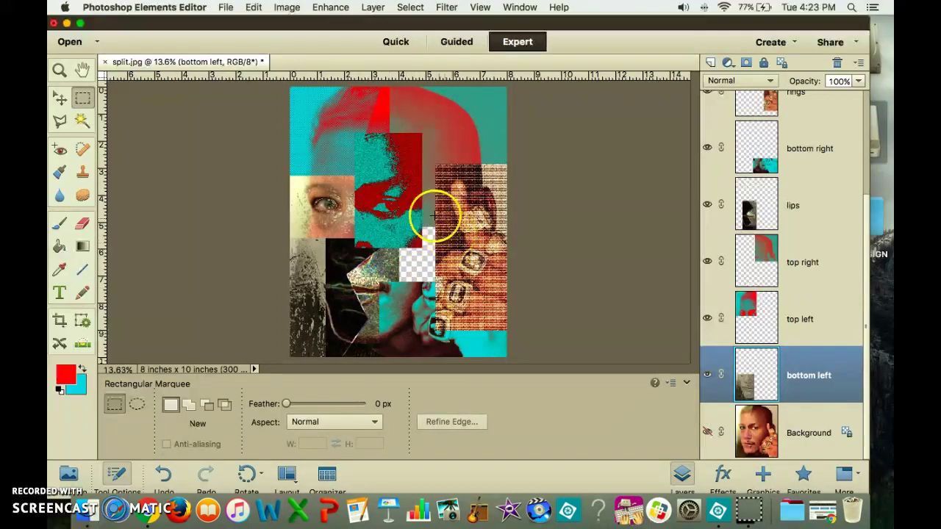
{"action": "left_click", "coordinate": [707, 433]}
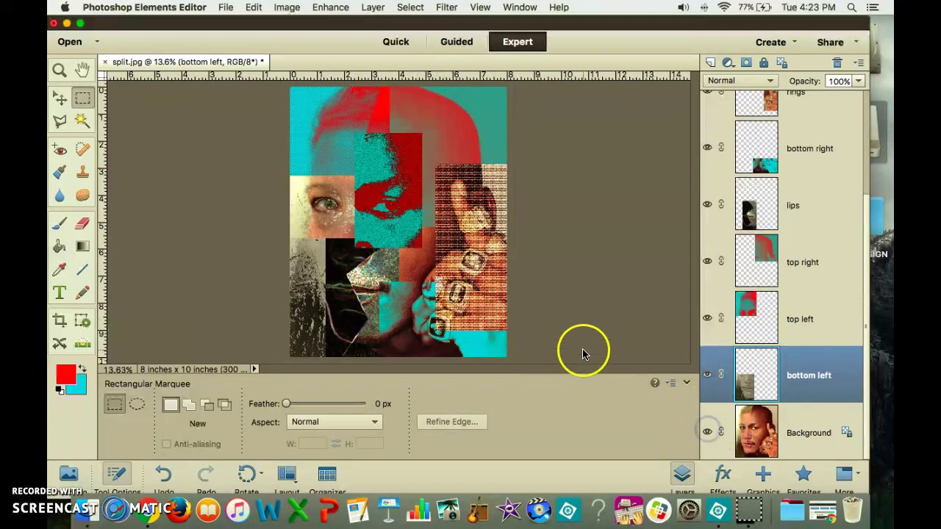
Step: With the rings layer active, draw a rectangular marquee about 4 by 3.3 inches around the uncovered area between the lips and the hand
{"action": "left_click", "coordinate": [814, 432]}
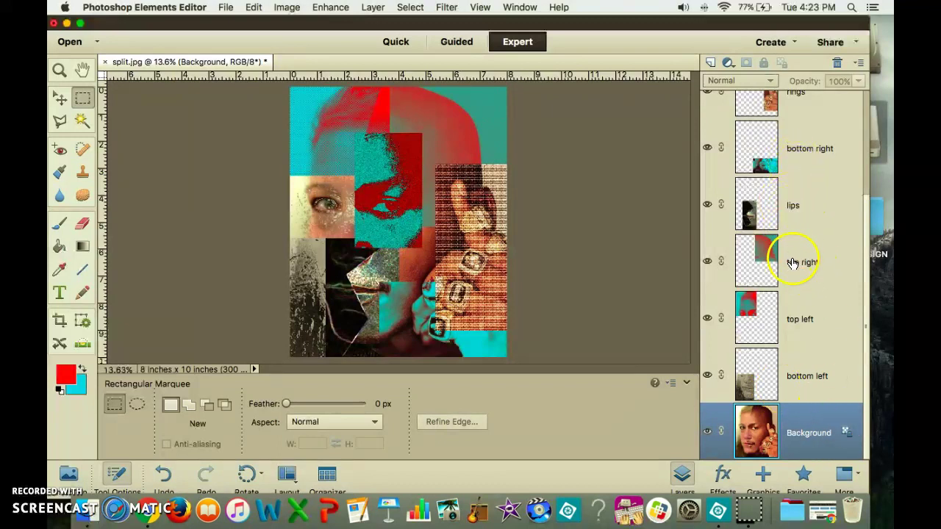
{"action": "scroll", "coordinate": [794, 296], "scroll_direction": "up", "scroll_amount": 3}
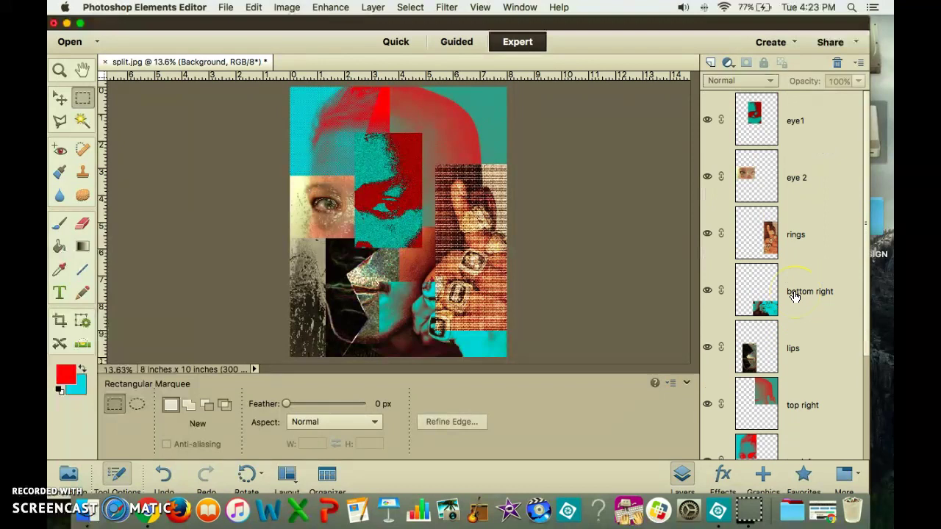
{"action": "scroll", "coordinate": [795, 296], "scroll_direction": "down", "scroll_amount": 4}
{"action": "scroll", "coordinate": [797, 297], "scroll_direction": "up", "scroll_amount": 3}
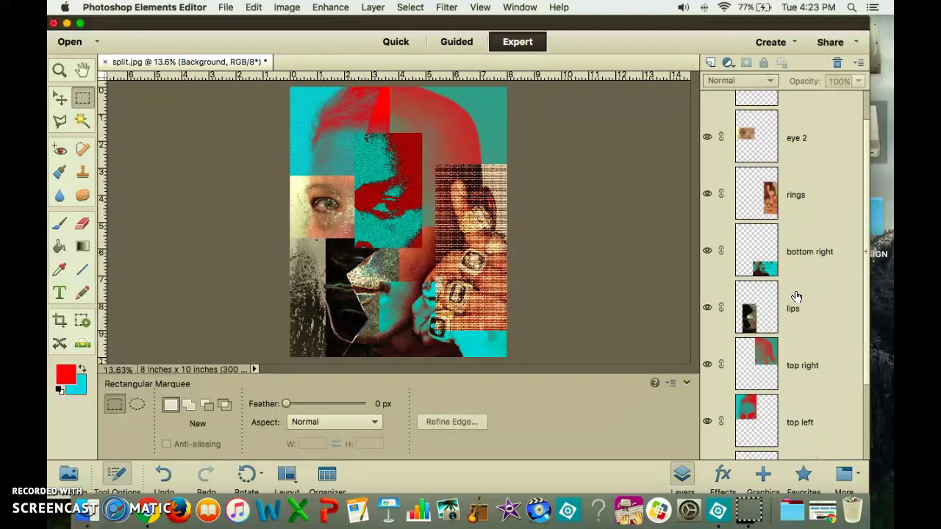
{"action": "left_click", "coordinate": [800, 195]}
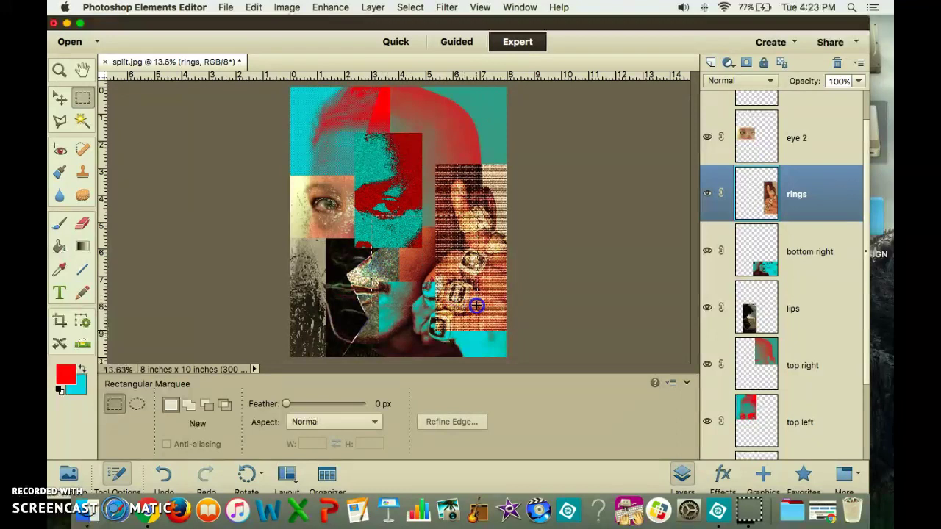
{"action": "left_click_drag", "start_coordinate": [477, 305], "coordinate": [477, 305]}
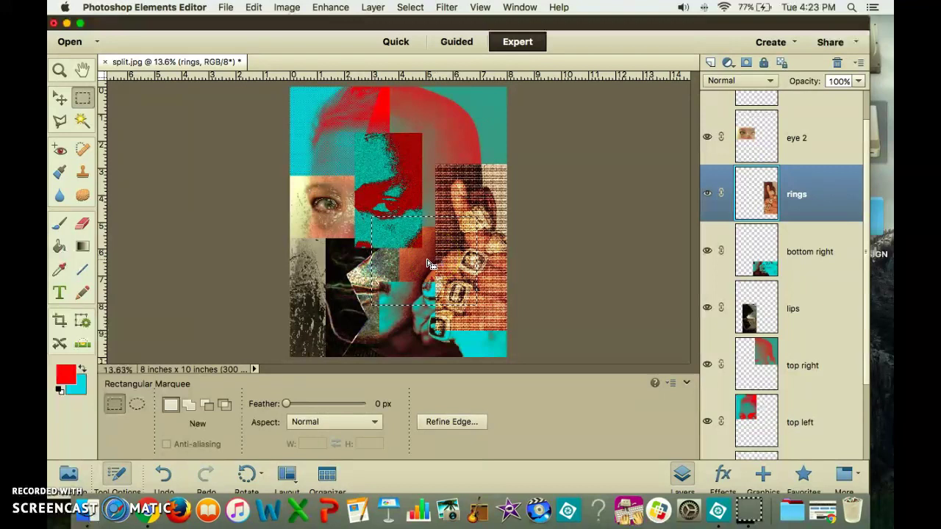
Step: Copy the selected area of the rings layer to a new layer and hide all the other layers except rings
{"action": "right_click", "coordinate": [428, 263]}
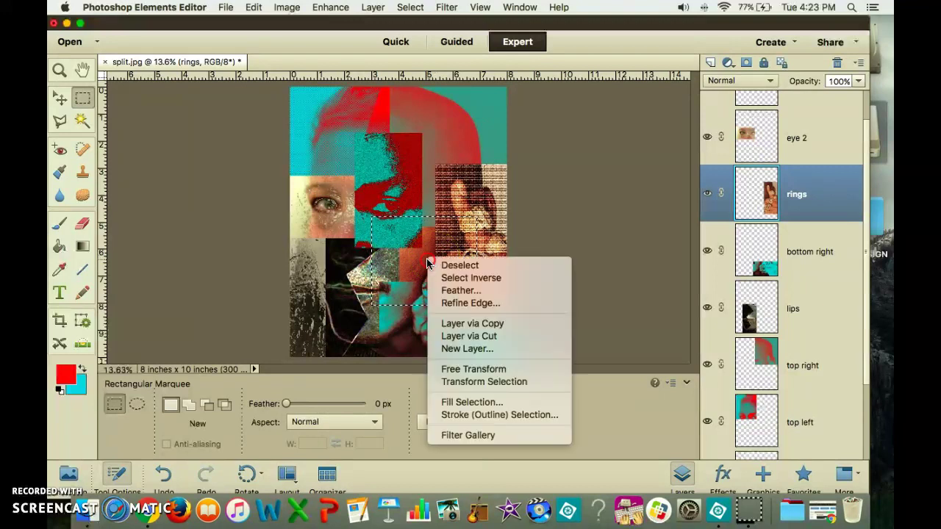
{"action": "left_click", "coordinate": [455, 324]}
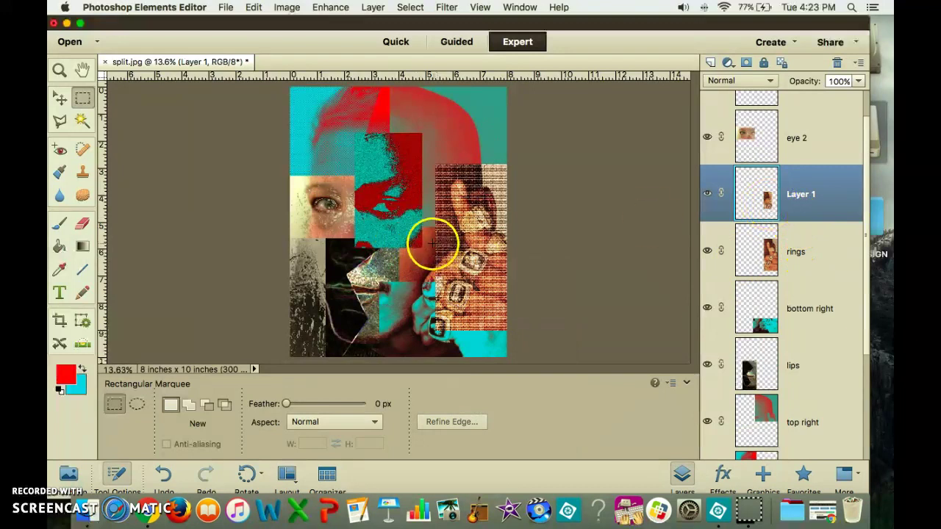
{"action": "scroll", "coordinate": [698, 358], "scroll_direction": "down", "scroll_amount": 3}
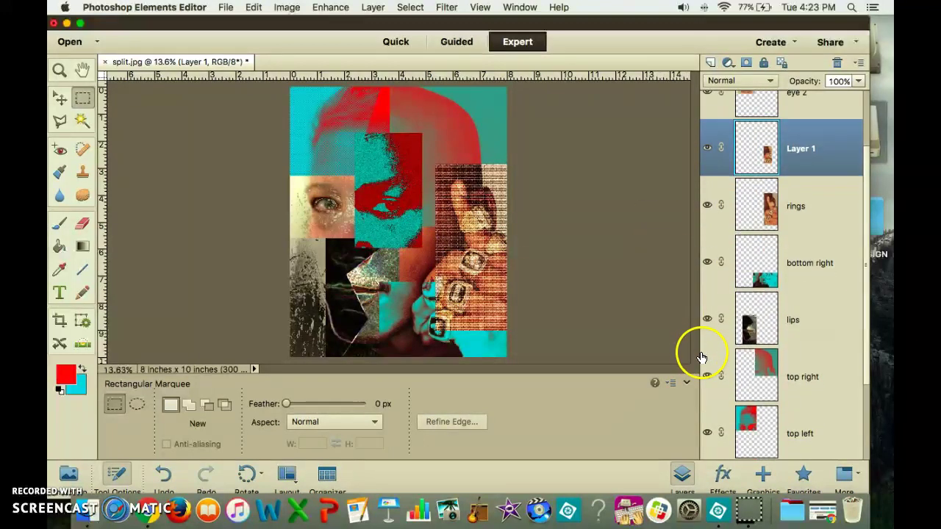
{"action": "left_click", "coordinate": [707, 433]}
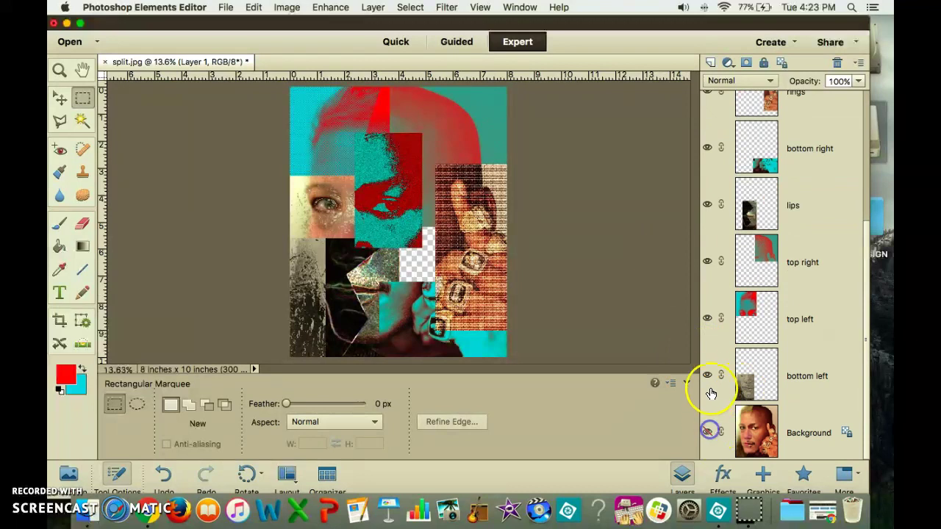
{"action": "left_click", "coordinate": [708, 375]}
{"action": "left_click", "coordinate": [707, 317]}
{"action": "left_click", "coordinate": [707, 261]}
{"action": "left_click", "coordinate": [707, 205]}
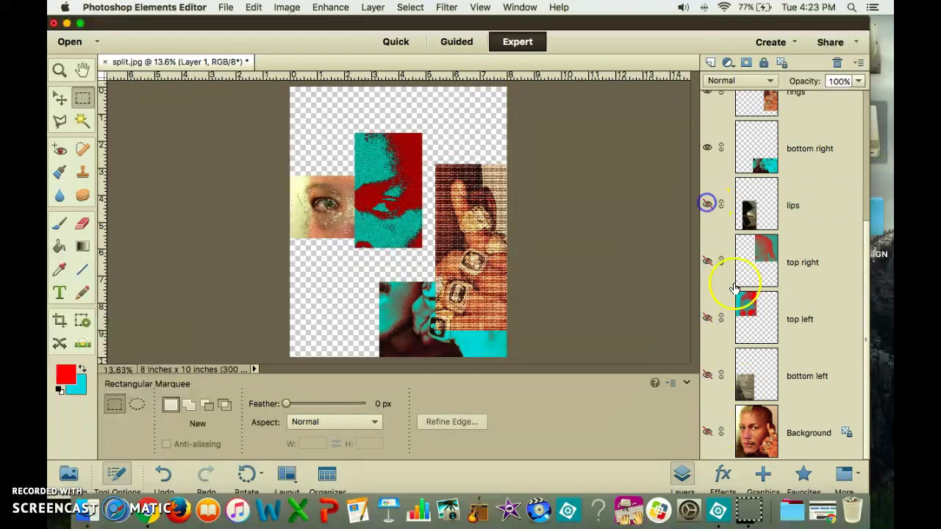
{"action": "scroll", "coordinate": [736, 289], "scroll_direction": "up", "scroll_amount": 3}
{"action": "left_click", "coordinate": [708, 348]}
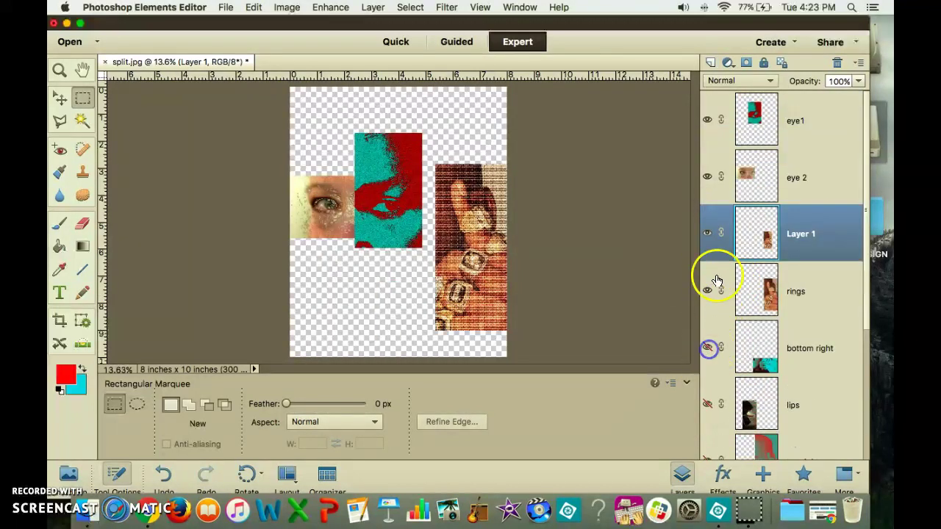
{"action": "left_click", "coordinate": [707, 177]}
{"action": "left_click", "coordinate": [707, 120]}
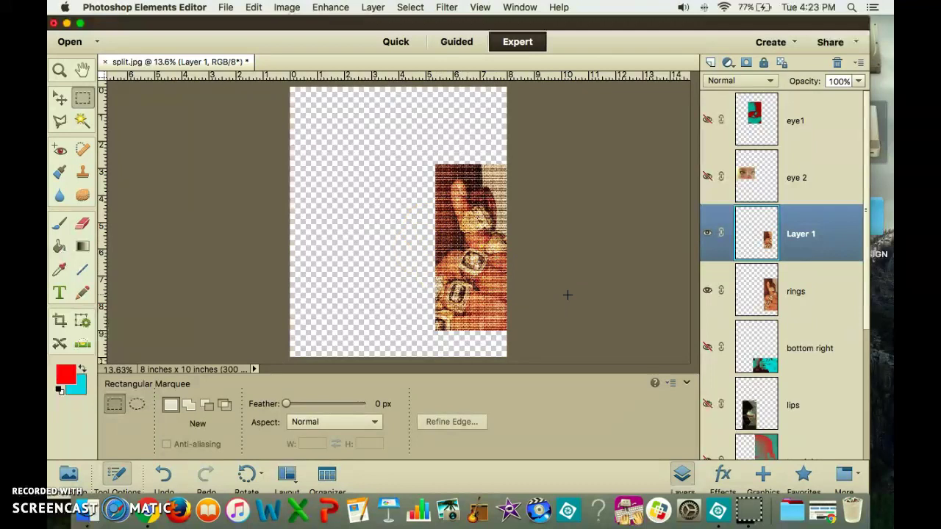
Step: Undo and redo the layer copy, and briefly hide the rings layer to check the copied piece
{"action": "key", "text": "super+z"}
{"action": "left_click_drag", "start_coordinate": [458, 231], "coordinate": [502, 322]}
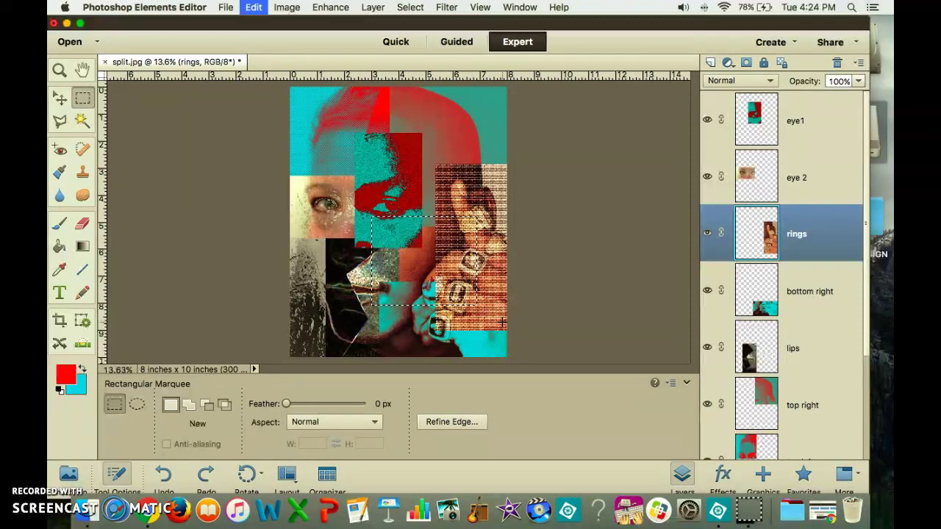
{"action": "key", "text": "super+y"}
{"action": "left_click", "coordinate": [708, 291]}
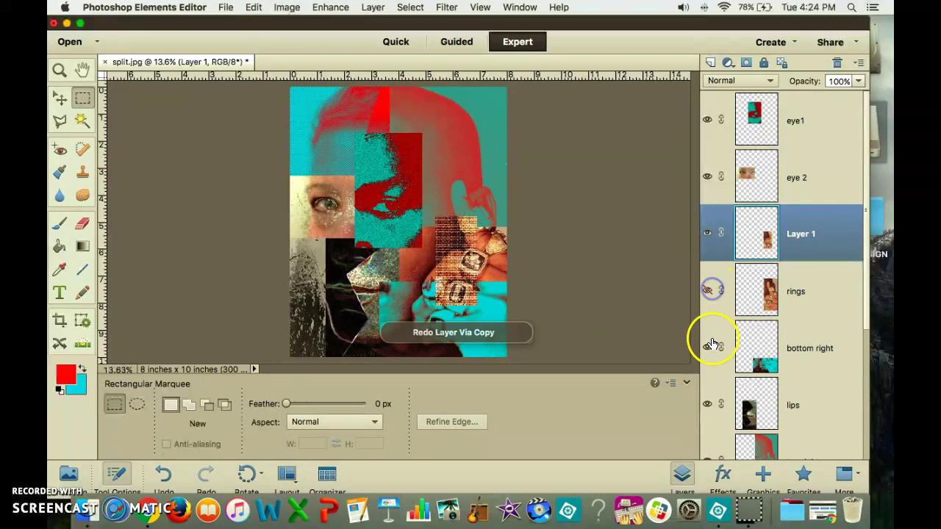
{"action": "left_click", "coordinate": [708, 291]}
Step: Hide every layer except the new copy to inspect the piece on its own, and undo the copy from the rings layer
{"action": "scroll", "coordinate": [706, 413], "scroll_direction": "down", "scroll_amount": 4}
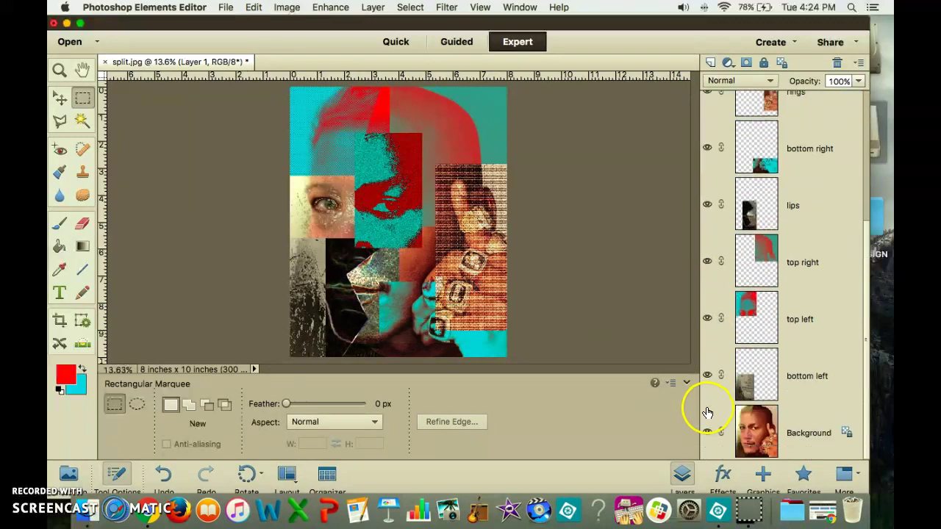
{"action": "left_click", "coordinate": [708, 433]}
{"action": "left_click", "coordinate": [707, 376]}
{"action": "left_click", "coordinate": [707, 318]}
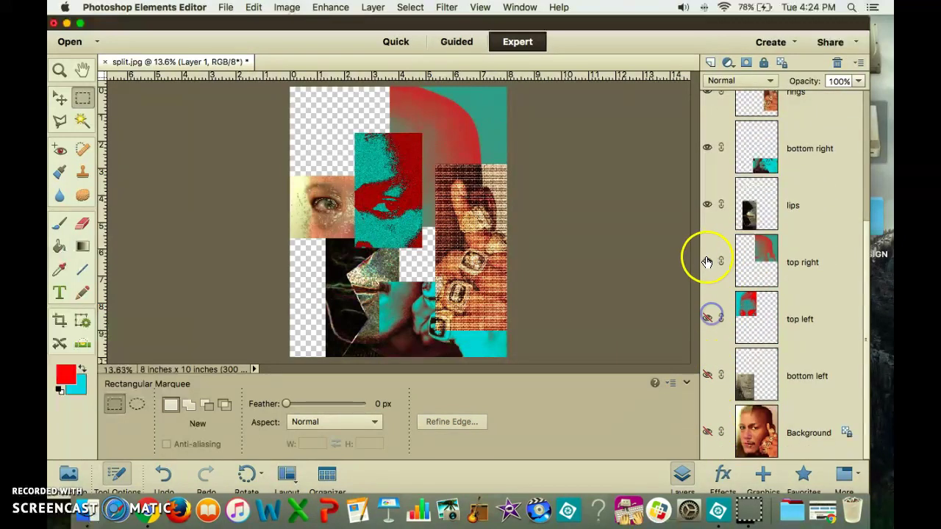
{"action": "left_click", "coordinate": [707, 261]}
{"action": "left_click", "coordinate": [706, 205]}
{"action": "scroll", "coordinate": [717, 305], "scroll_direction": "up", "scroll_amount": 4}
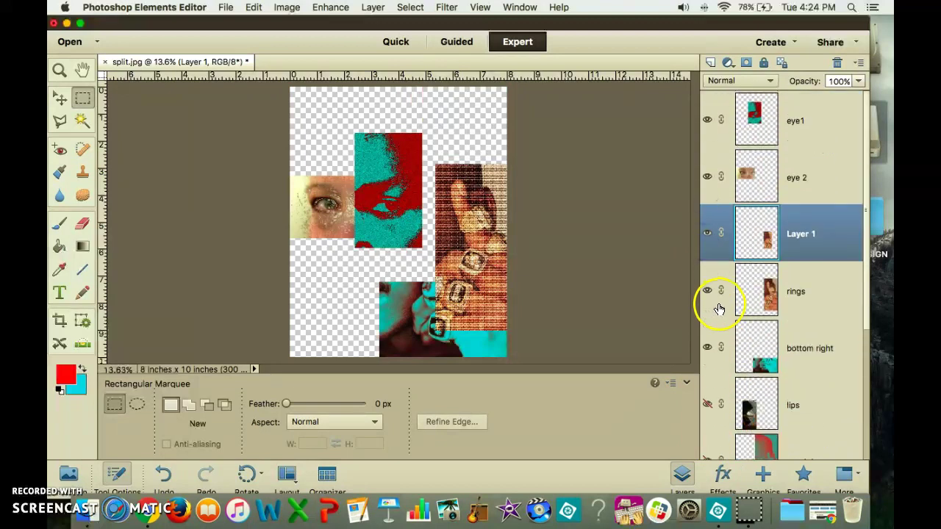
{"action": "left_click", "coordinate": [708, 347]}
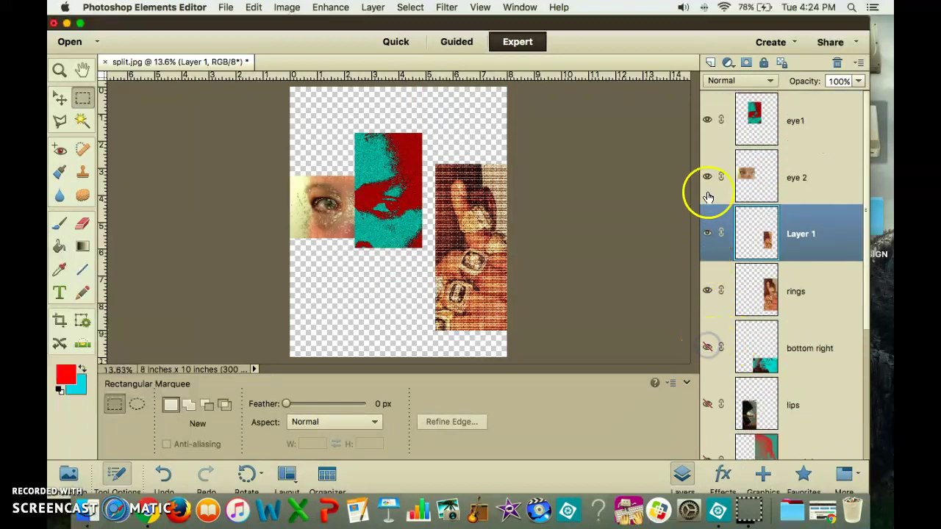
{"action": "left_click", "coordinate": [707, 120]}
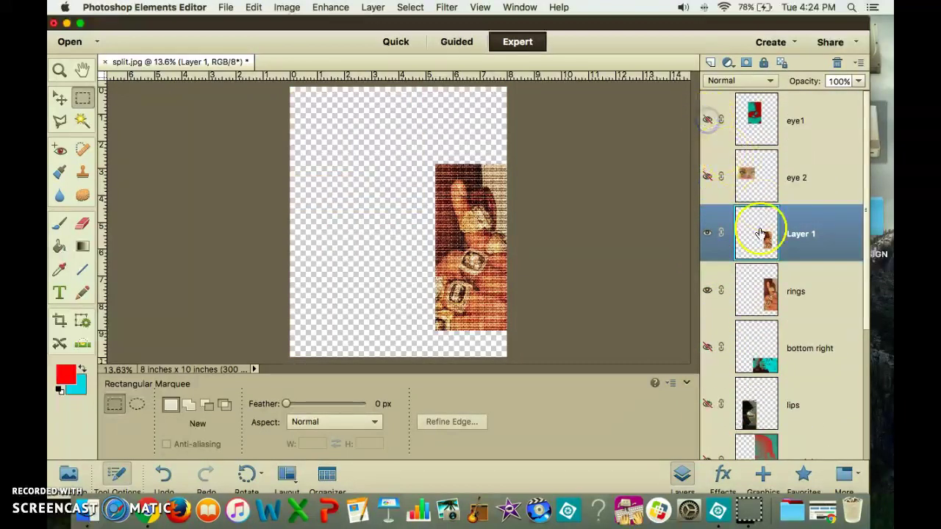
{"action": "left_click", "coordinate": [708, 292]}
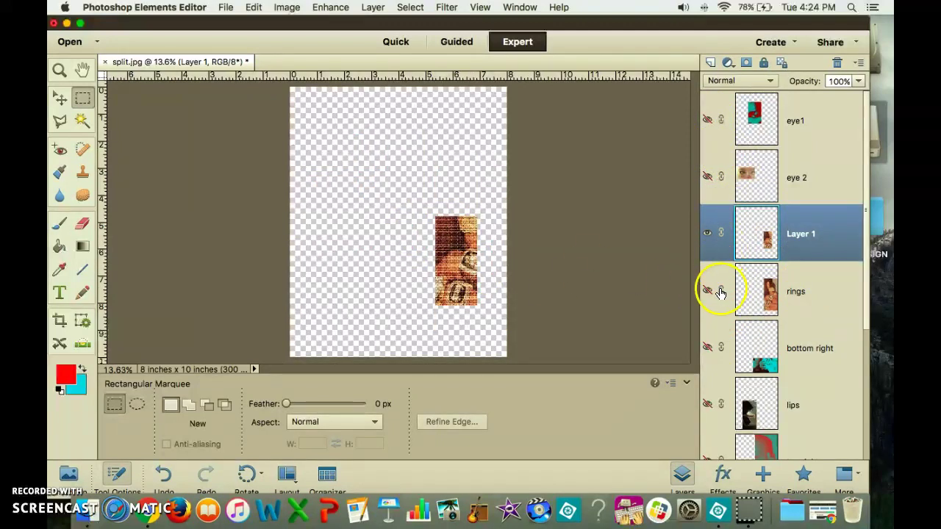
{"action": "key", "text": "super+z"}
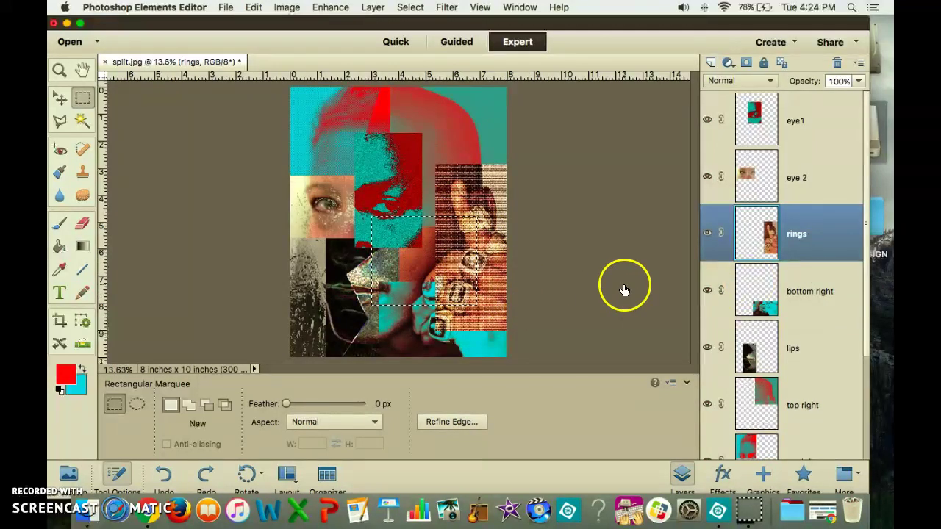
Step: Copy the selected area of the Background layer to a new layer
{"action": "scroll", "coordinate": [809, 287], "scroll_direction": "down", "scroll_amount": 1}
{"action": "scroll", "coordinate": [865, 274], "scroll_direction": "down", "scroll_amount": 5}
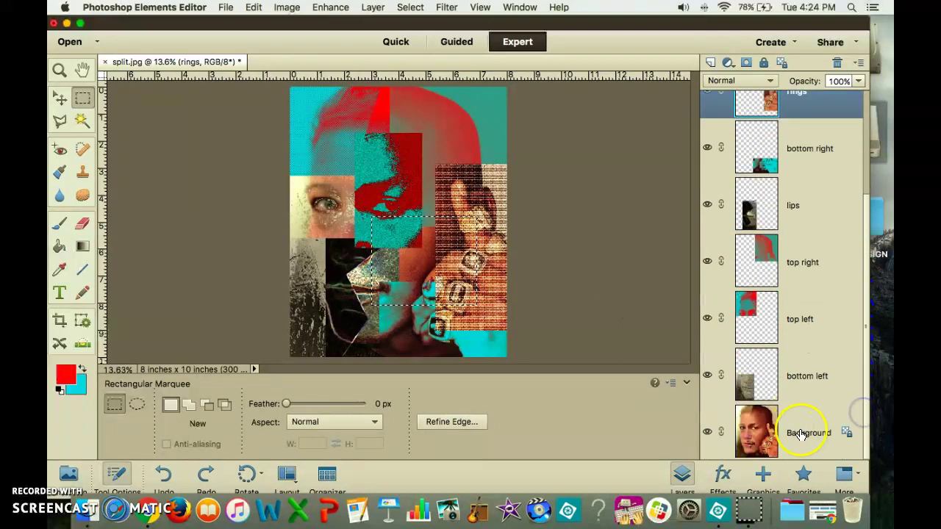
{"action": "left_click", "coordinate": [801, 433]}
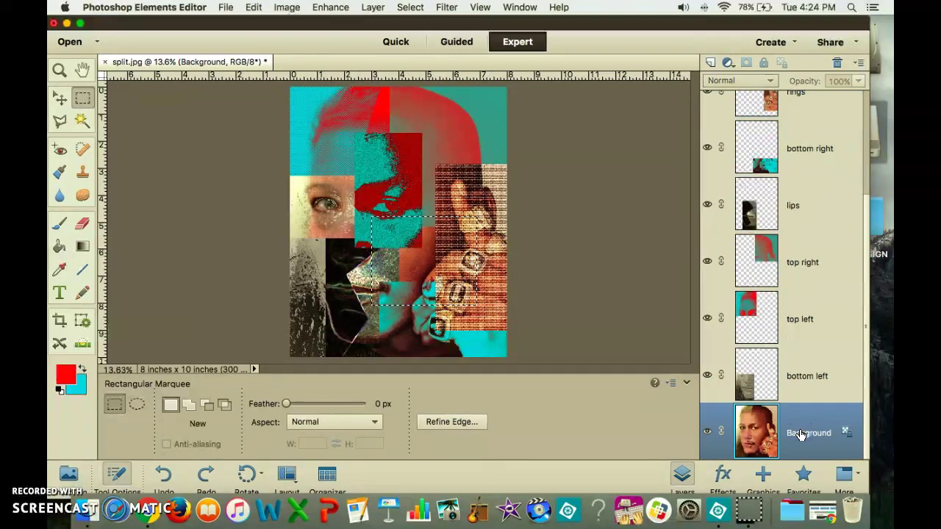
{"action": "right_click", "coordinate": [425, 264]}
{"action": "left_click", "coordinate": [454, 323]}
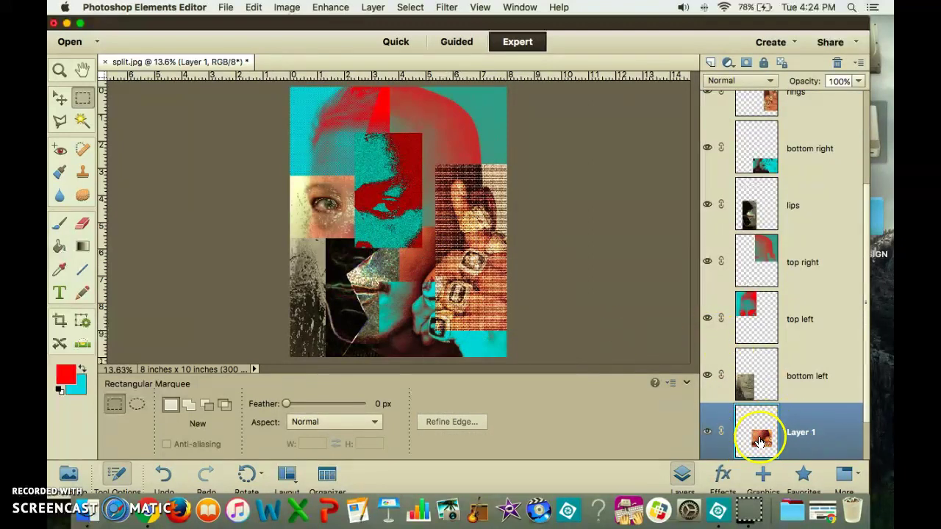
Step: Apply the Stained Glass texture filter to the copied Background piece, with cell size 12 and a thicker border
{"action": "left_click", "coordinate": [447, 8]}
{"action": "left_click", "coordinate": [466, 36]}
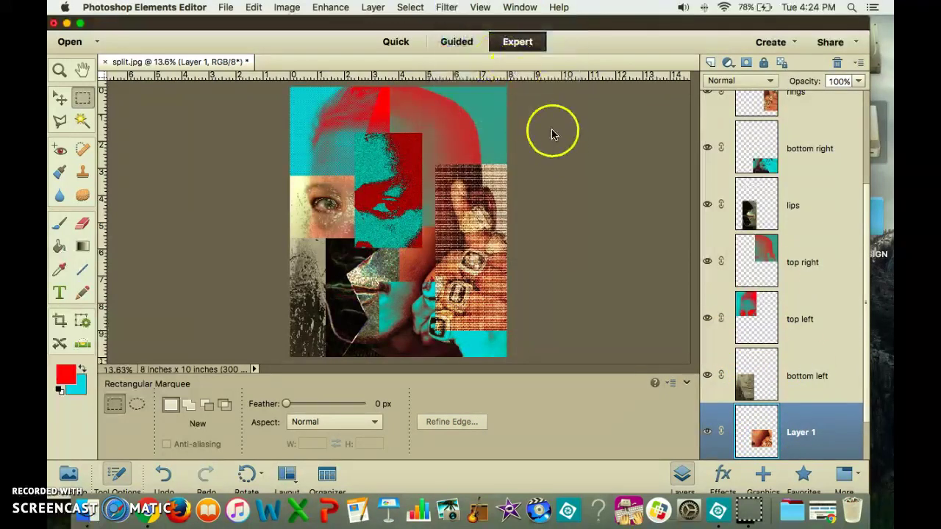
{"action": "left_click", "coordinate": [620, 298]}
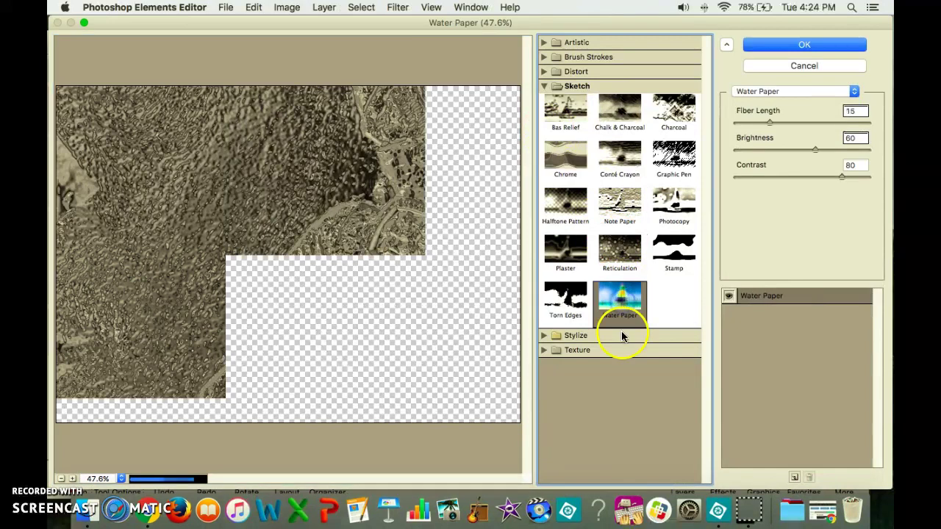
{"action": "left_click", "coordinate": [622, 335]}
{"action": "left_click", "coordinate": [592, 397]}
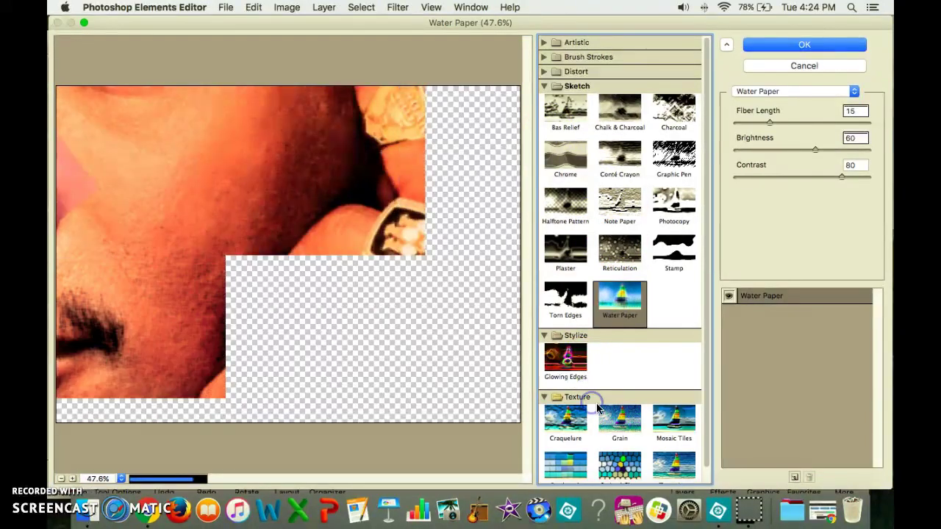
{"action": "left_click", "coordinate": [619, 465]}
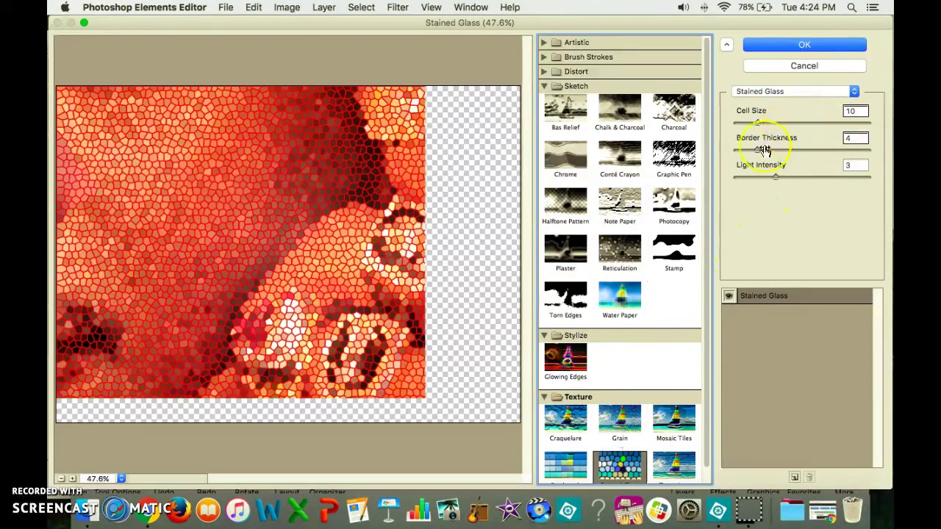
{"action": "left_click", "coordinate": [760, 123]}
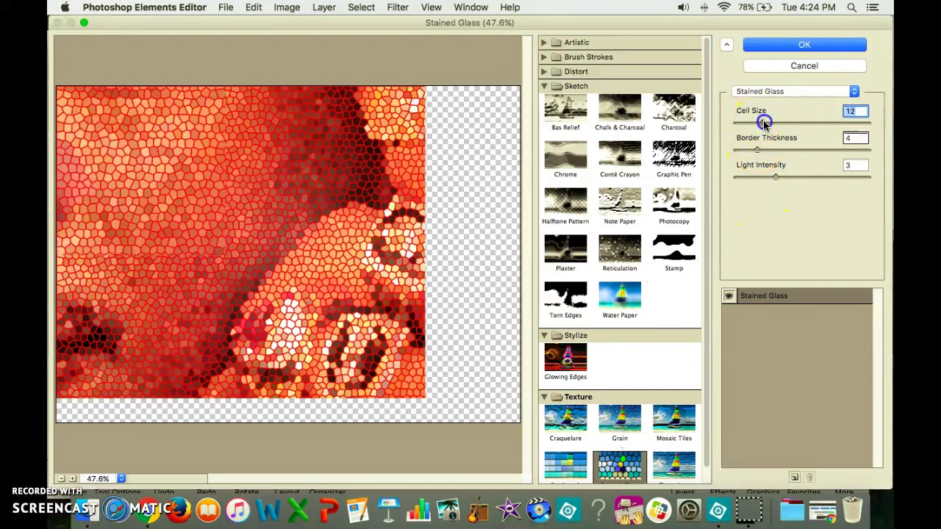
{"action": "left_click", "coordinate": [761, 150]}
{"action": "left_click", "coordinate": [793, 44]}
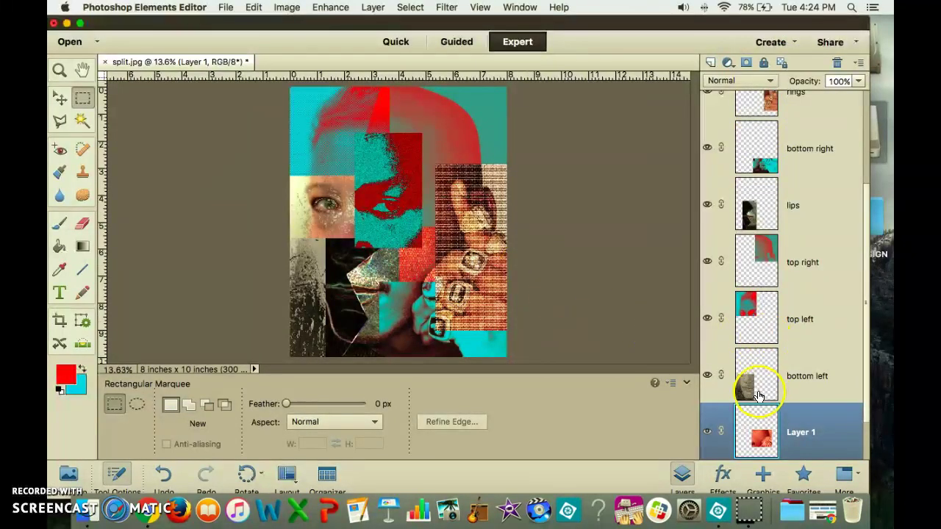
Step: Rename the Stained Glass piece's layer as cheek and move it up between the bottom right and lips layers
{"action": "scroll", "coordinate": [768, 364], "scroll_direction": "down", "scroll_amount": 2}
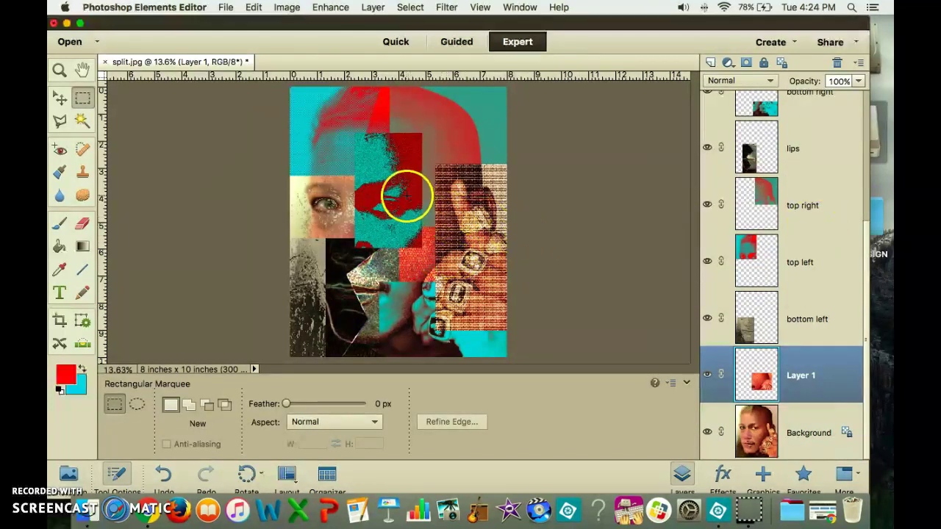
{"action": "left_click", "coordinate": [61, 98]}
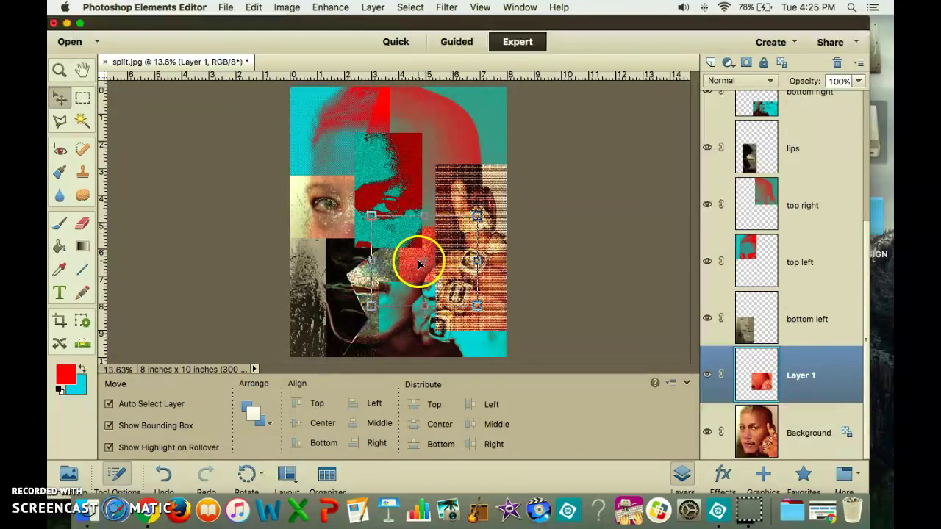
{"action": "right_click", "coordinate": [806, 375]}
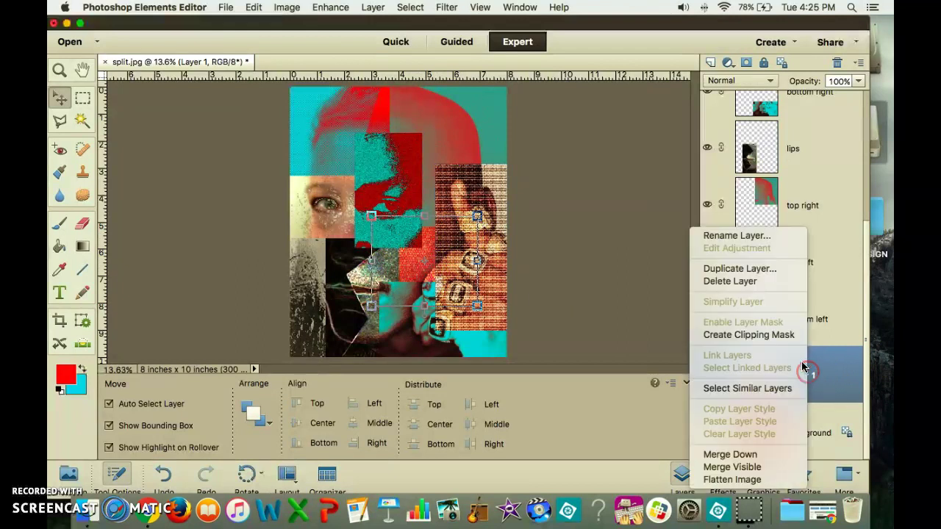
{"action": "left_click", "coordinate": [730, 241]}
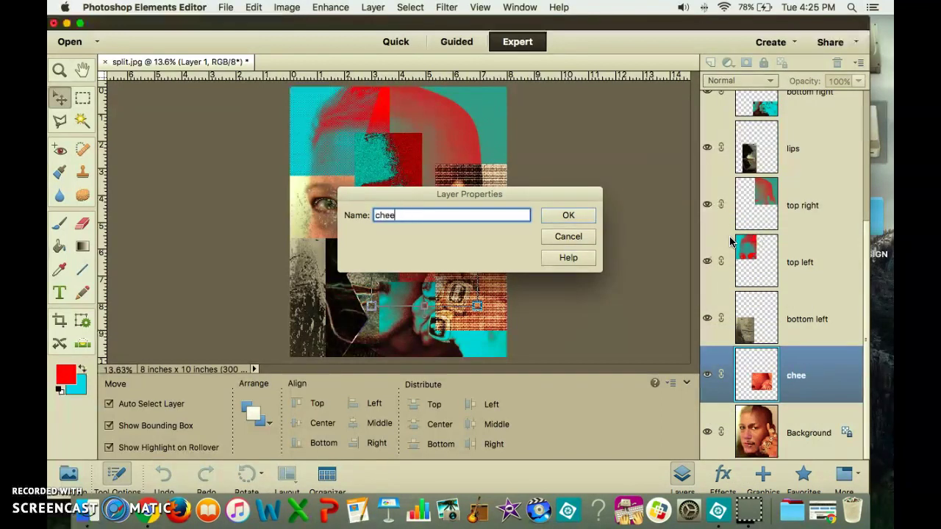
{"action": "left_click", "coordinate": [582, 213]}
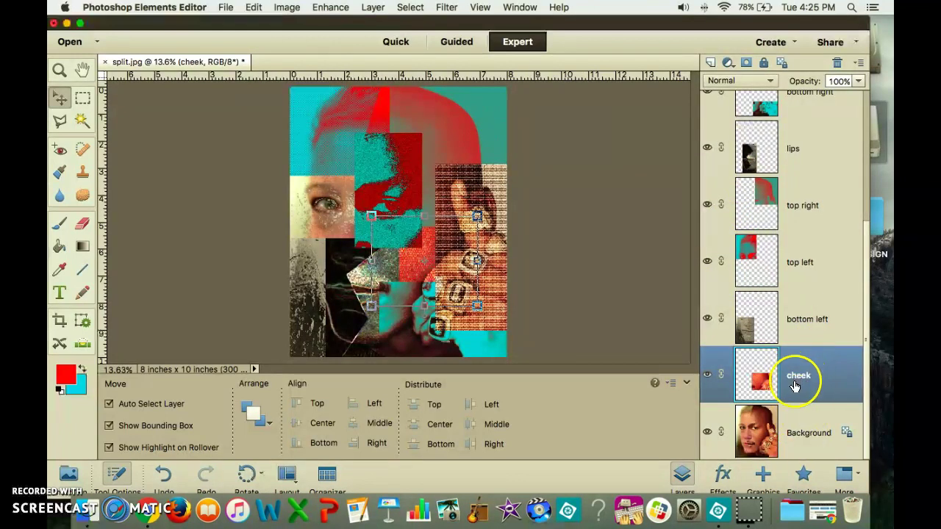
{"action": "left_click_drag", "start_coordinate": [794, 379], "coordinate": [787, 105]}
Step: Try moving the cheek layer higher, to above the eye layers, and undo those moves
{"action": "scroll", "coordinate": [794, 176], "scroll_direction": "up", "scroll_amount": 5}
{"action": "left_click_drag", "start_coordinate": [797, 327], "coordinate": [800, 125]}
{"action": "left_click_drag", "start_coordinate": [799, 178], "coordinate": [798, 98]}
{"action": "left_click", "coordinate": [607, 250]}
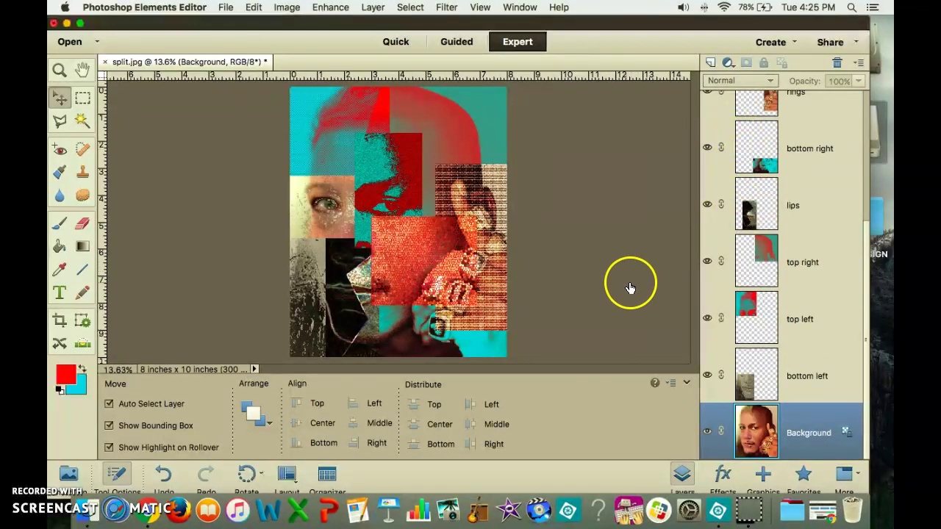
{"action": "left_click", "coordinate": [166, 477]}
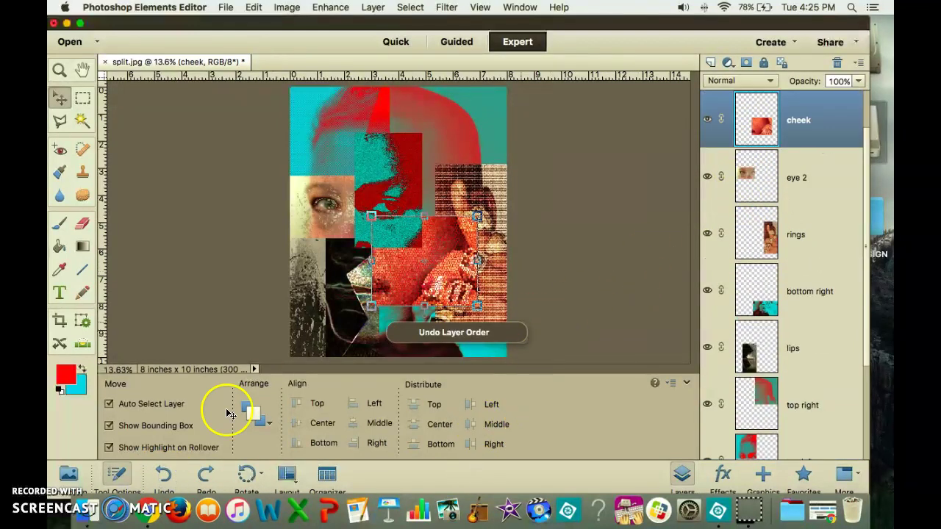
{"action": "left_click", "coordinate": [162, 477]}
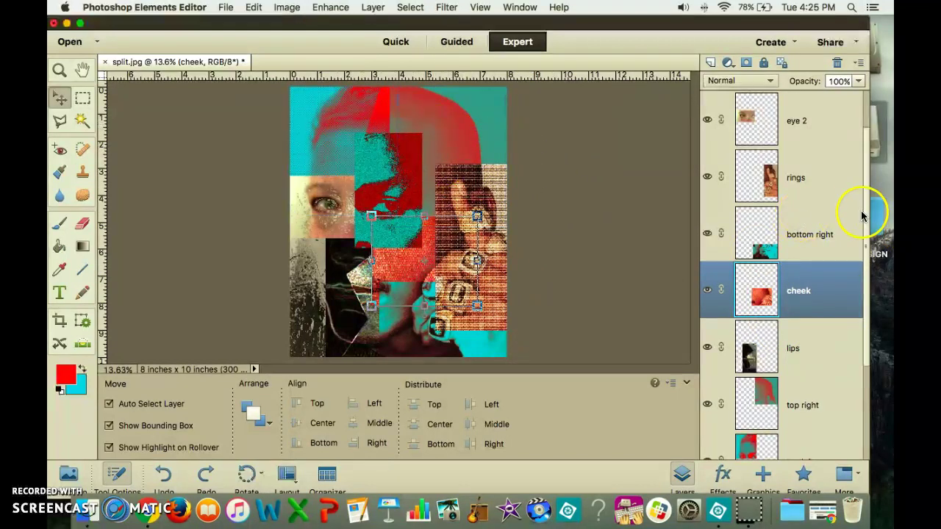
Step: Select a wide rectangle about 5.6 by 1.4 inches across the forehead on the Background layer and copy it to a new layer
{"action": "left_click_drag", "start_coordinate": [866, 215], "coordinate": [875, 347]}
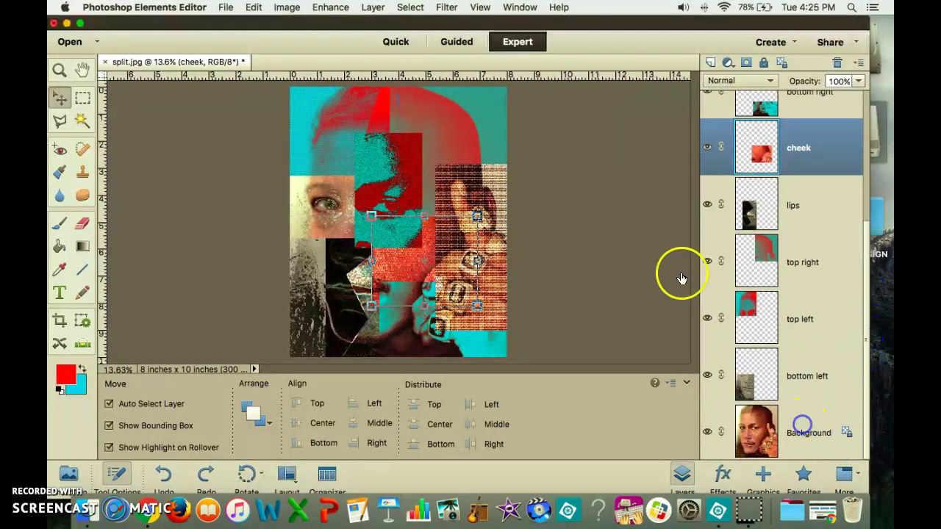
{"action": "left_click", "coordinate": [793, 428]}
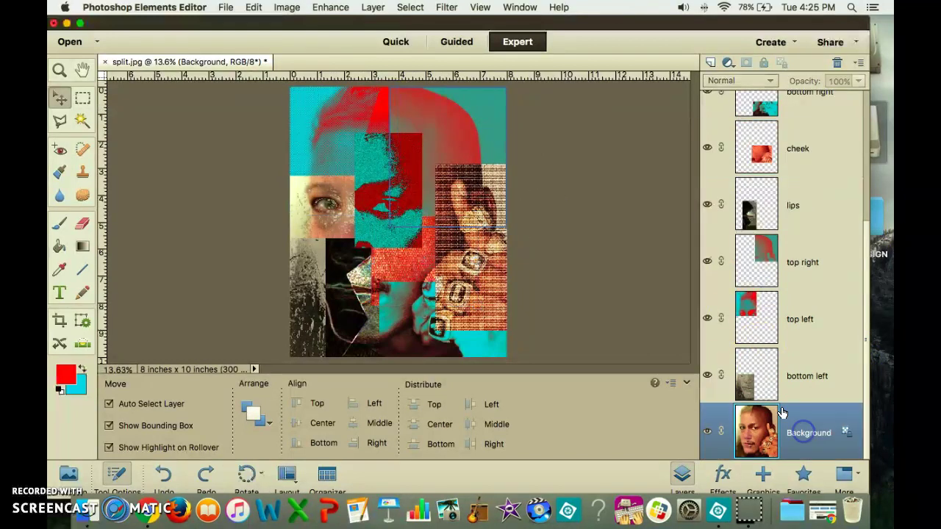
{"action": "left_click", "coordinate": [82, 97]}
{"action": "left_click", "coordinate": [324, 110]}
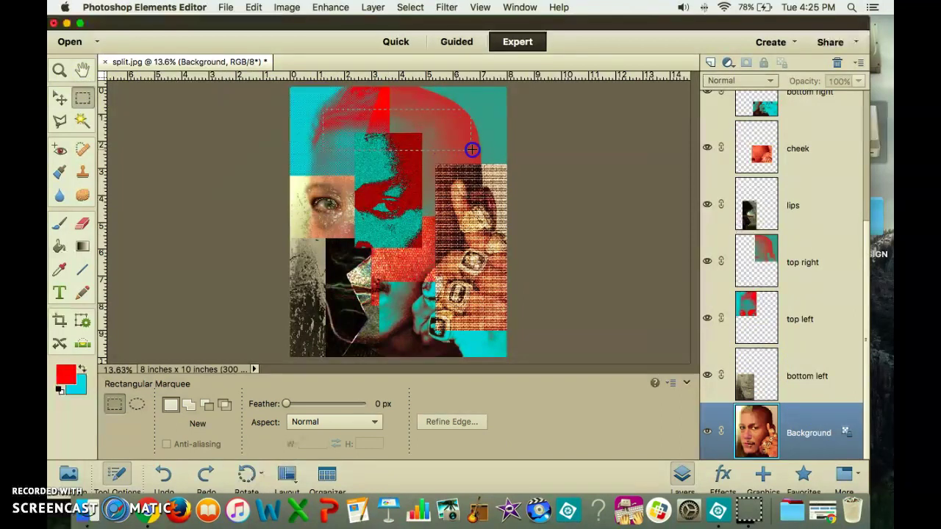
{"action": "right_click", "coordinate": [440, 133]}
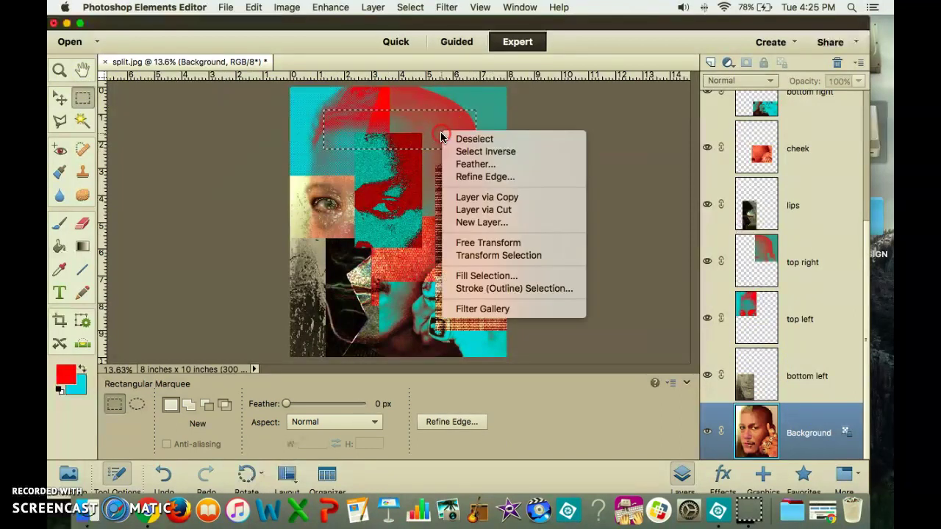
{"action": "left_click", "coordinate": [510, 199]}
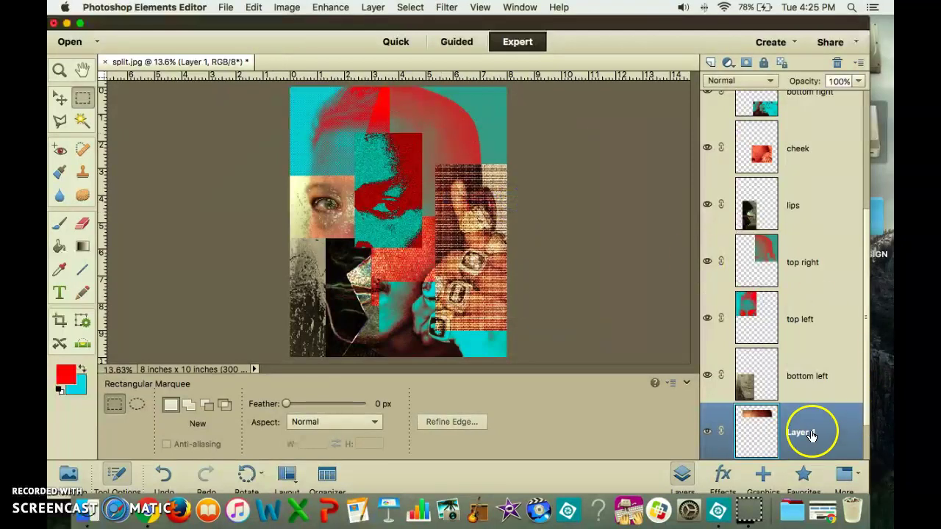
Step: Move the new forehead strip layer to the top of the layer stack, above eye1
{"action": "left_click_drag", "start_coordinate": [785, 434], "coordinate": [804, 123]}
{"action": "scroll", "coordinate": [812, 163], "scroll_direction": "up", "scroll_amount": 4}
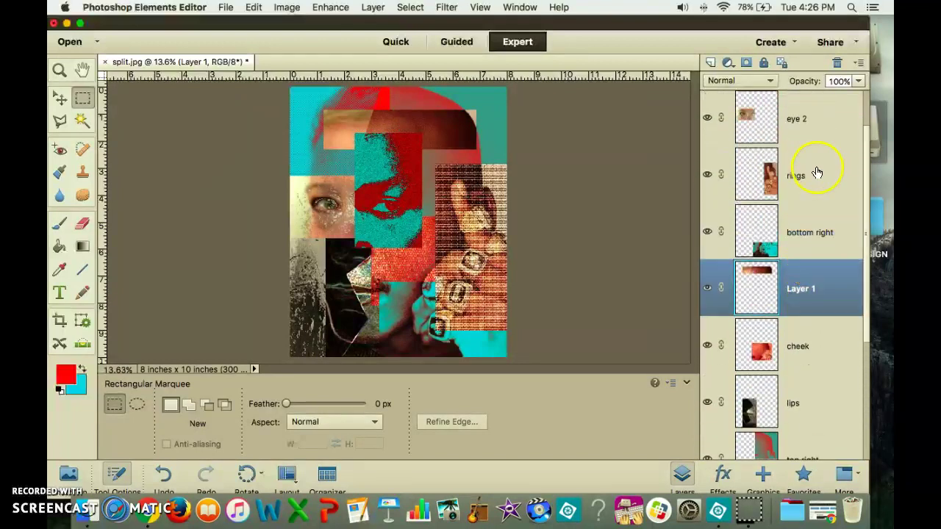
{"action": "left_click_drag", "start_coordinate": [798, 362], "coordinate": [798, 105]}
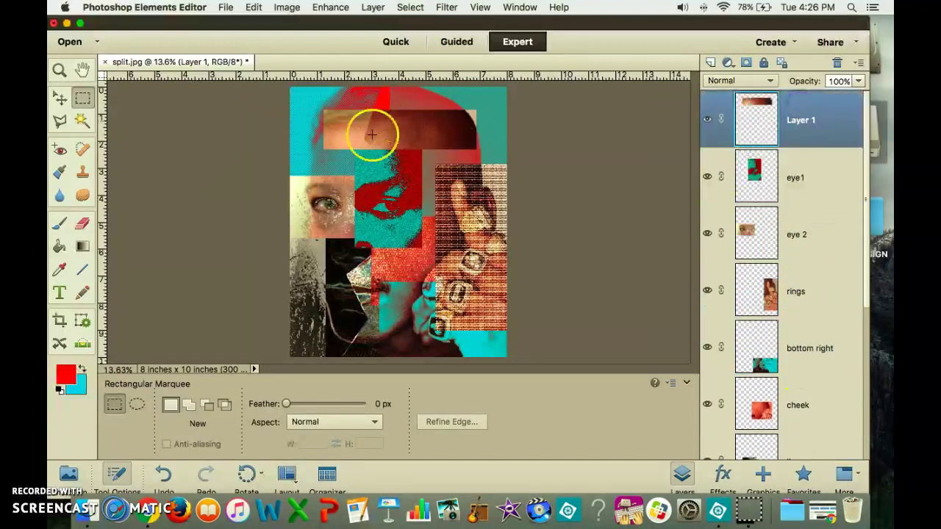
Step: Try the last-used Filter Gallery effect on the forehead strip, and undo it
{"action": "left_click", "coordinate": [445, 7]}
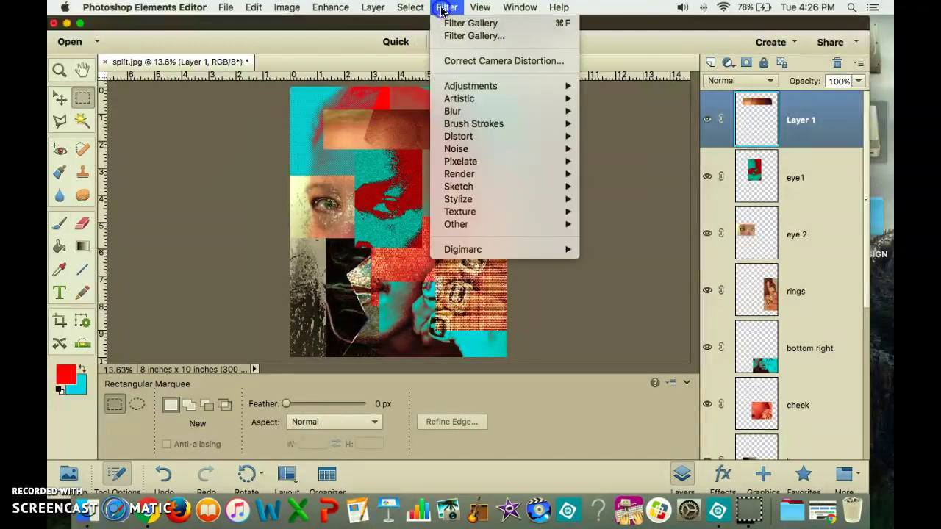
{"action": "left_click", "coordinate": [457, 24]}
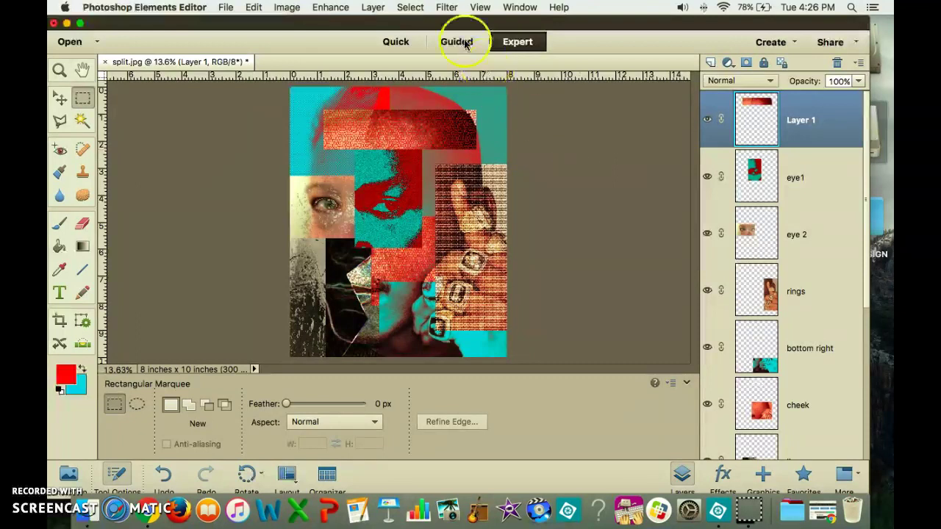
{"action": "key", "text": "super+z"}
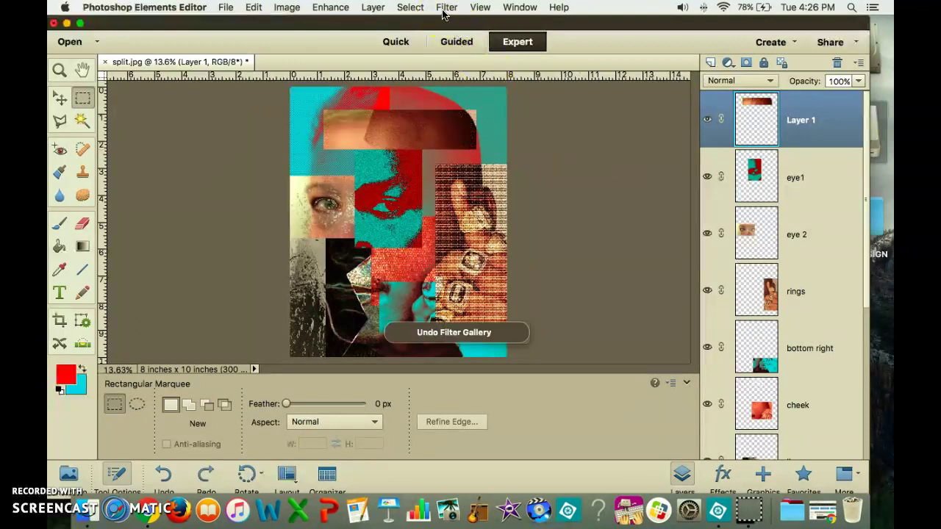
Step: Choose the Glass distortion from the Filter Gallery for the forehead strip, with the Blocks texture
{"action": "left_click", "coordinate": [445, 8]}
{"action": "left_click", "coordinate": [474, 33]}
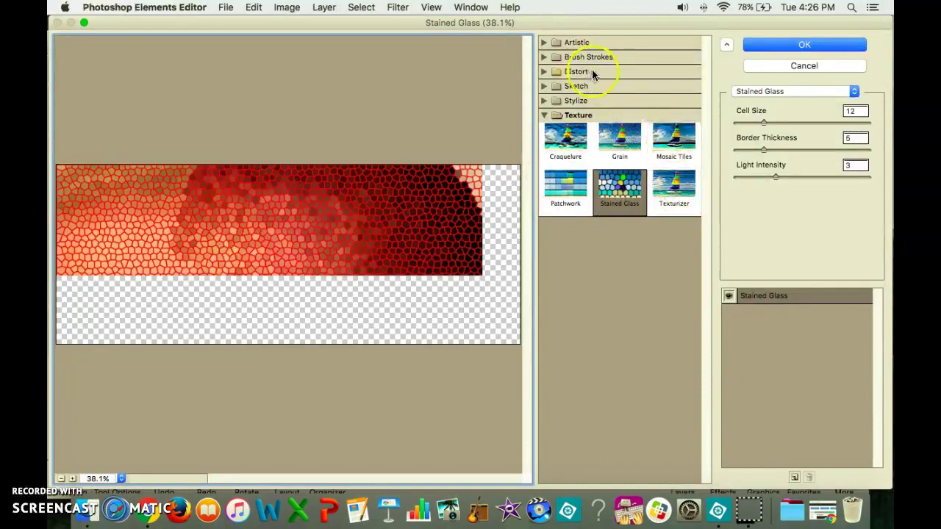
{"action": "left_click", "coordinate": [590, 72]}
{"action": "left_click", "coordinate": [636, 112]}
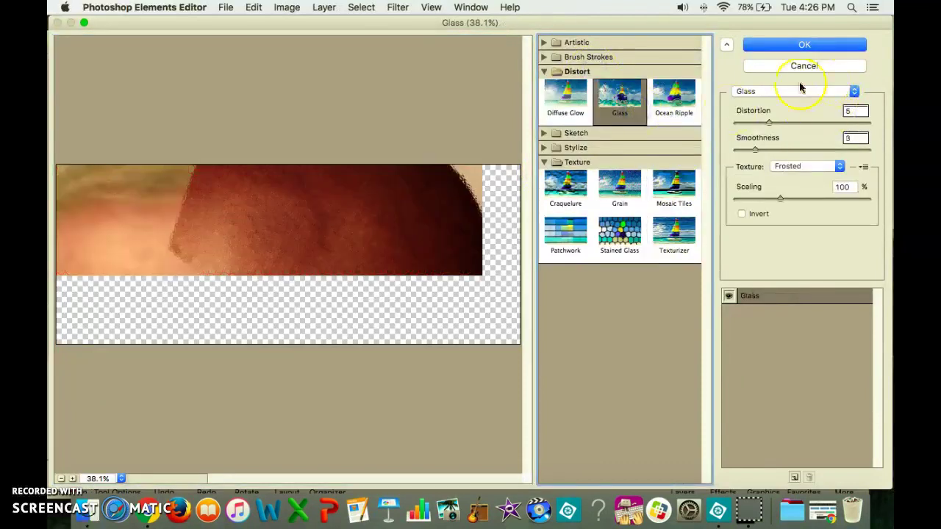
{"action": "left_click", "coordinate": [805, 166]}
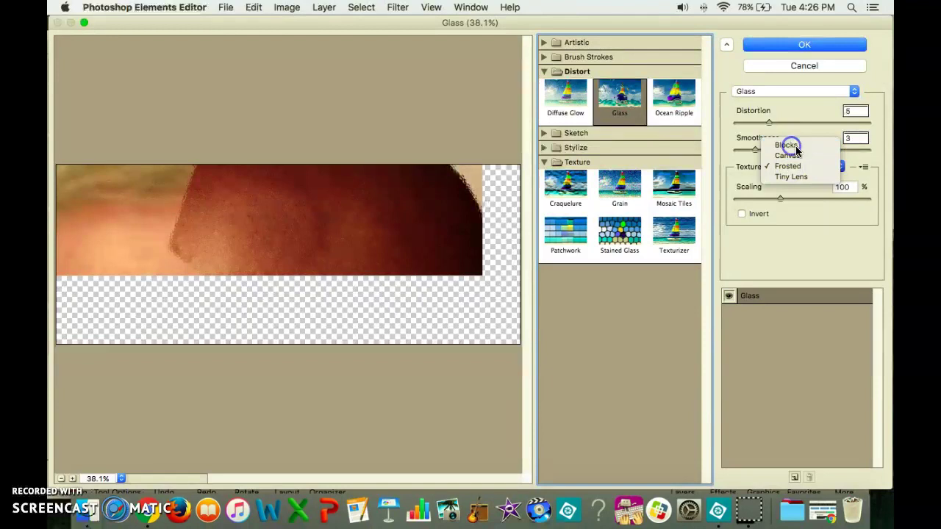
{"action": "left_click", "coordinate": [792, 143]}
Step: Set the Glass filter's distortion to 18, smoothness to 4 and scaling to 58%, and apply it
{"action": "left_click_drag", "start_coordinate": [780, 200], "coordinate": [748, 198]}
{"action": "left_click_drag", "start_coordinate": [769, 125], "coordinate": [853, 126]}
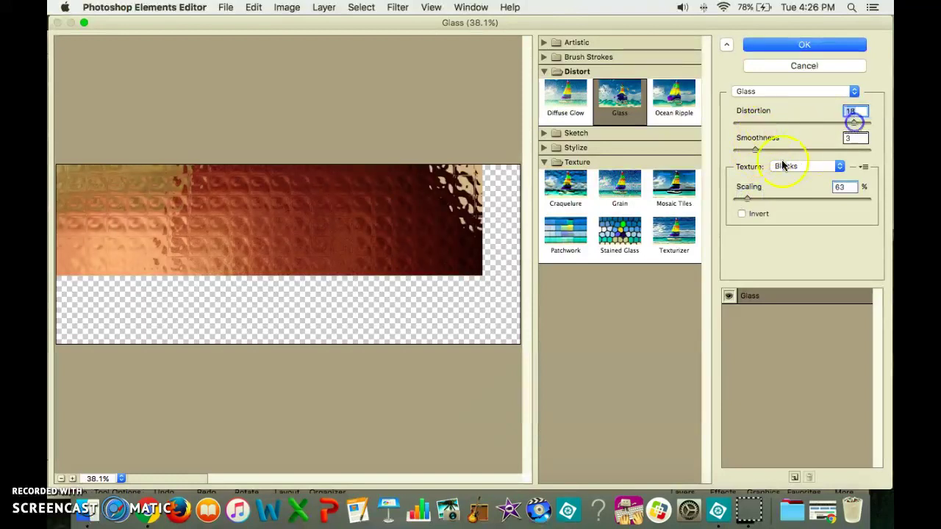
{"action": "left_click_drag", "start_coordinate": [746, 200], "coordinate": [741, 197]}
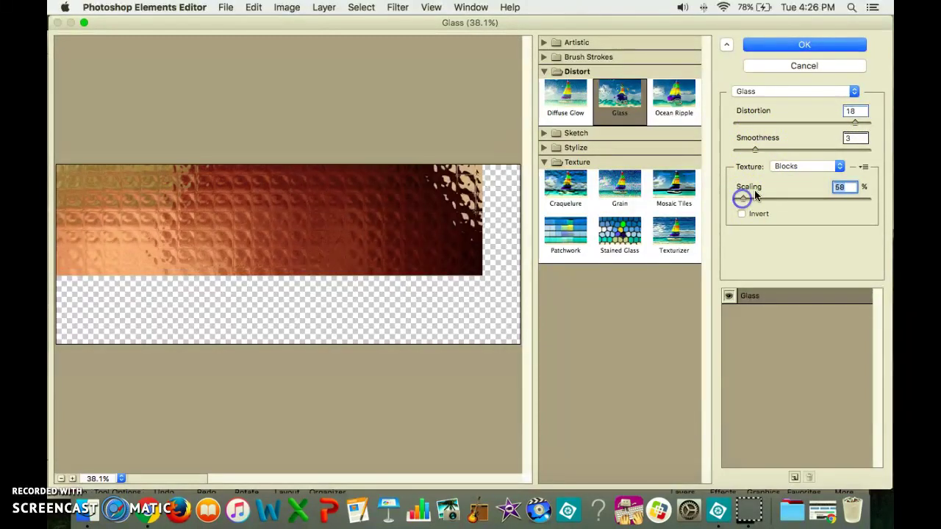
{"action": "left_click_drag", "start_coordinate": [746, 152], "coordinate": [762, 152]}
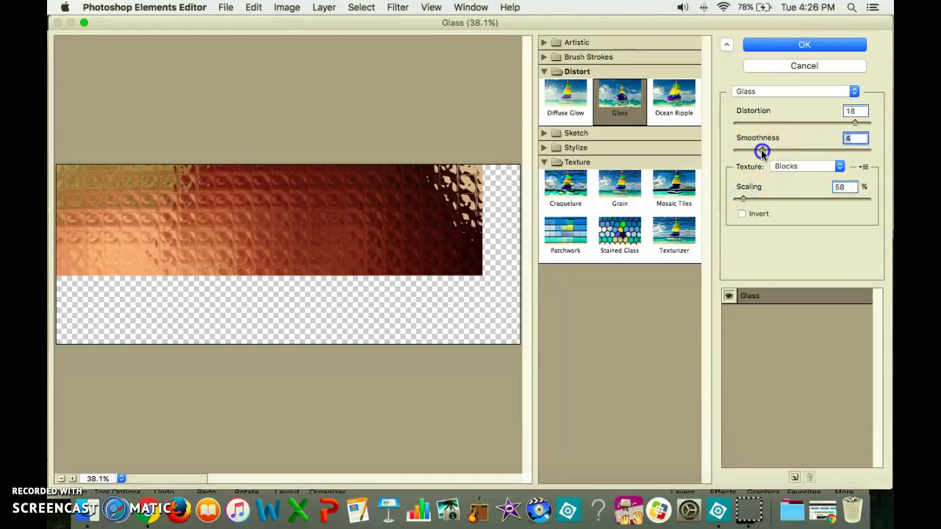
{"action": "left_click", "coordinate": [803, 44]}
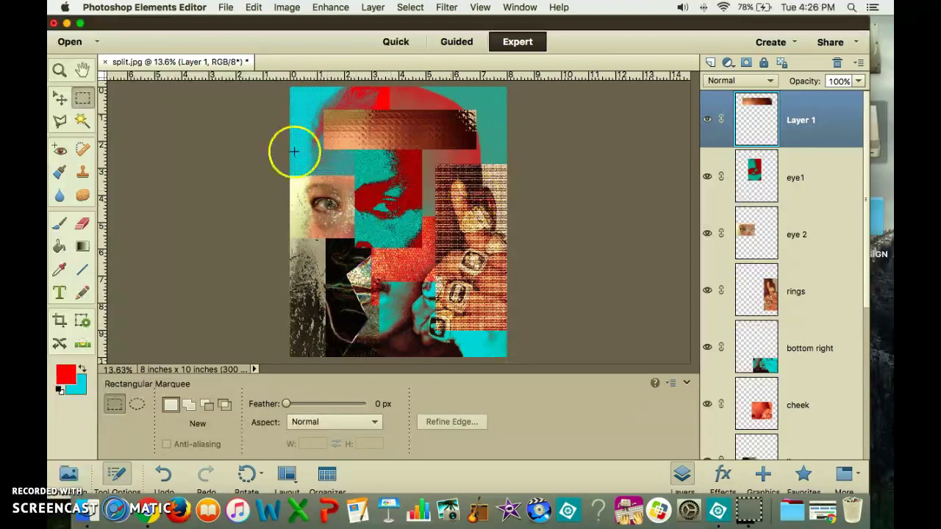
Step: Make the top right piece of the portrait the active layer with the Move tool
{"action": "left_click", "coordinate": [60, 99]}
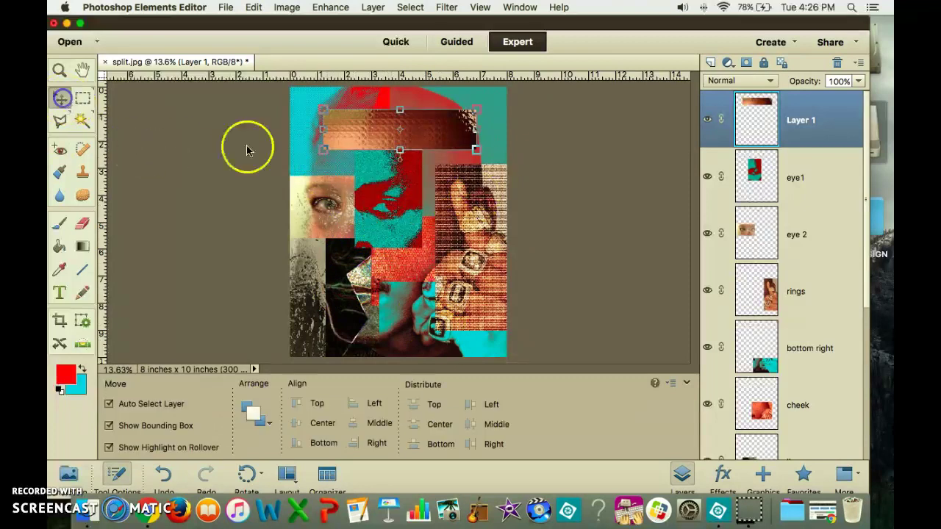
{"action": "left_click", "coordinate": [394, 197]}
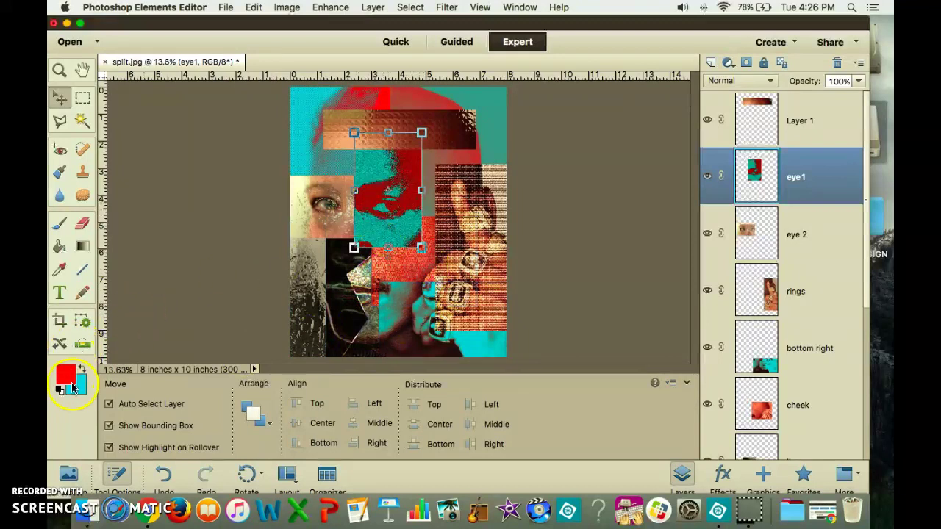
{"action": "left_click", "coordinate": [495, 125]}
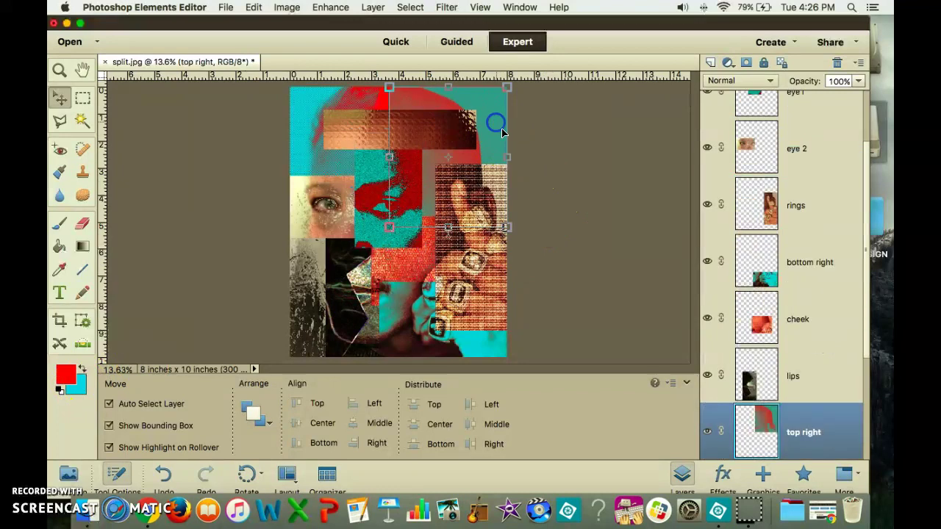
{"action": "left_click_drag", "start_coordinate": [639, 195], "coordinate": [672, 246]}
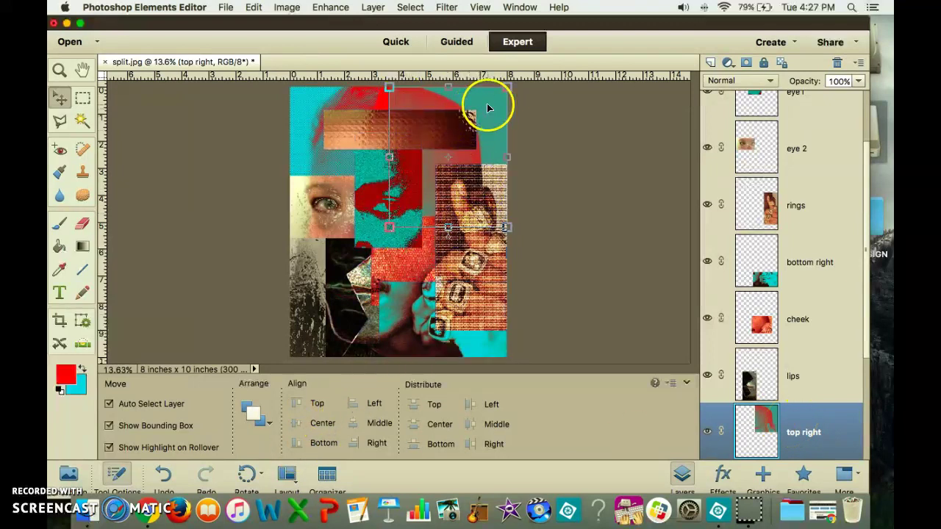
Step: Set the foreground colour to yellow-green (#daf906)
{"action": "left_click", "coordinate": [65, 375]}
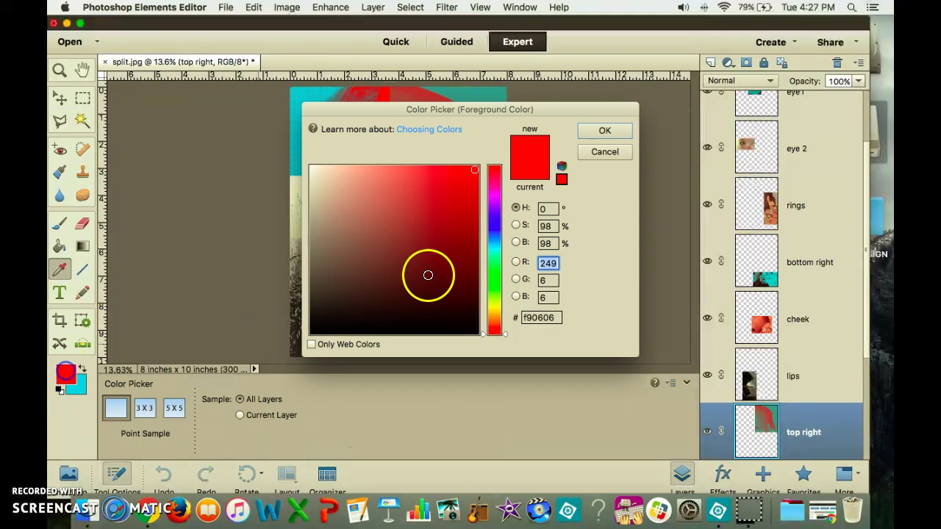
{"action": "left_click", "coordinate": [494, 302]}
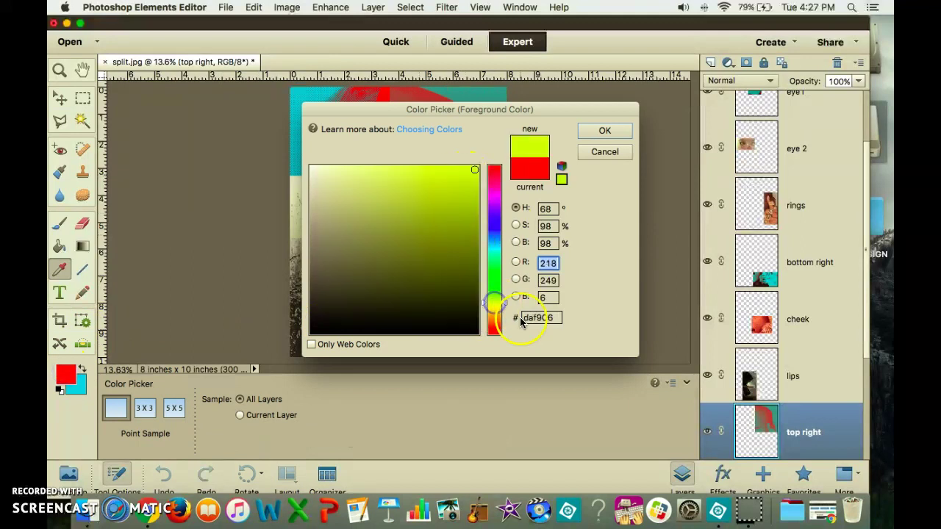
{"action": "left_click", "coordinate": [604, 132]}
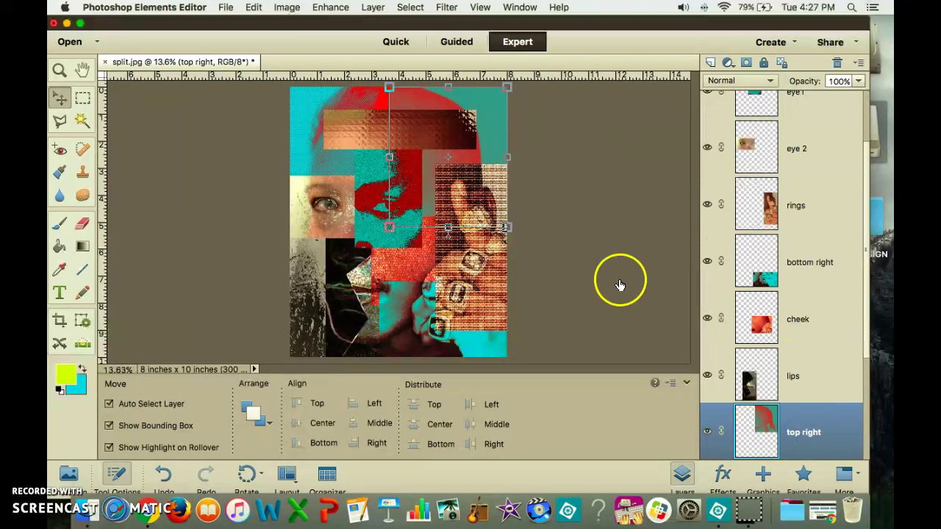
Step: Adjust the top right piece's Hue/Saturation to hue -128 and saturation +55, and apply it
{"action": "left_click", "coordinate": [323, 9]}
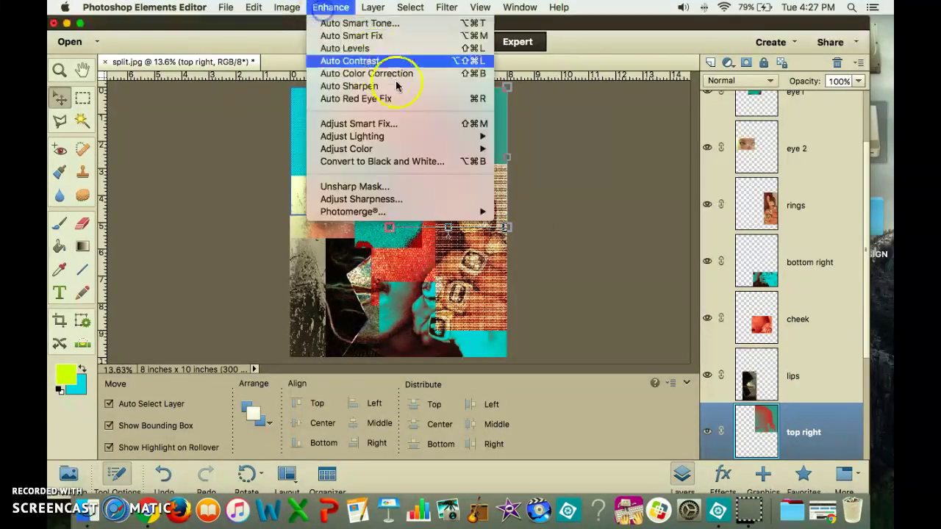
{"action": "mouse_move", "coordinate": [413, 150]}
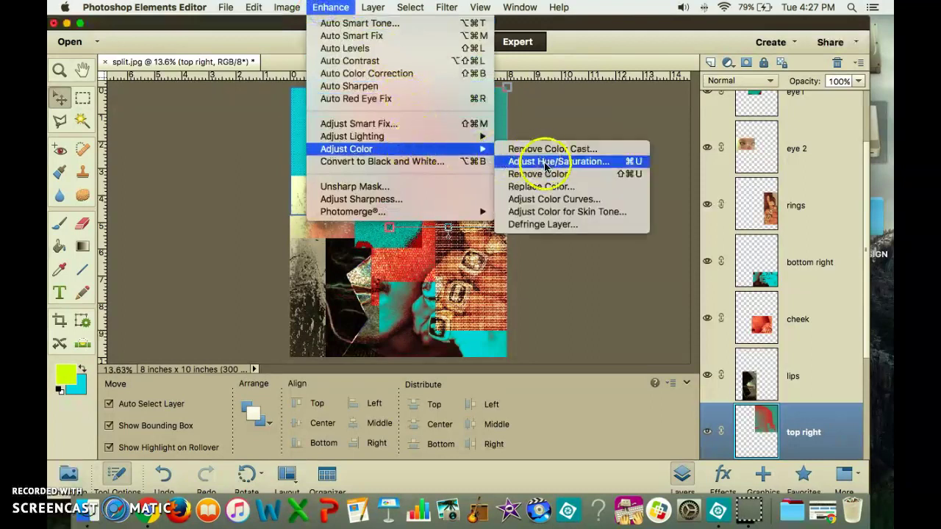
{"action": "left_click", "coordinate": [628, 165]}
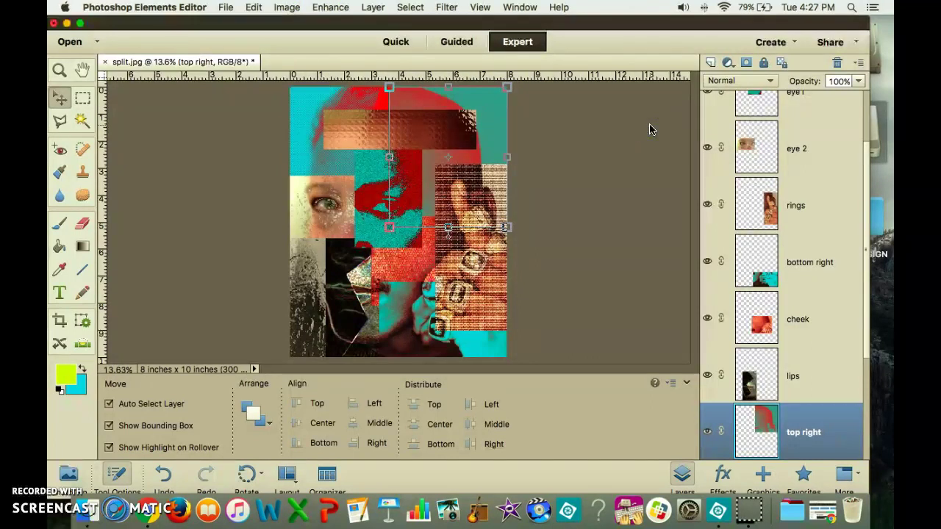
{"action": "left_click", "coordinate": [617, 169]}
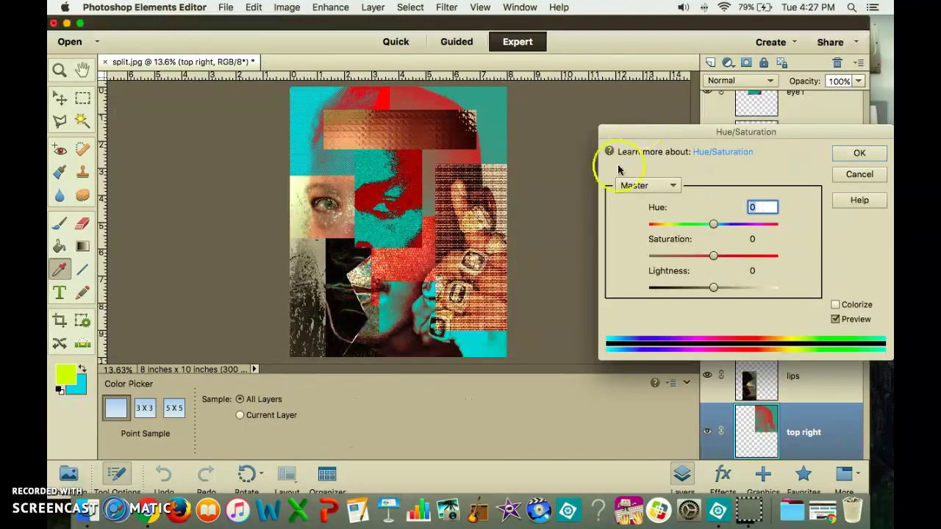
{"action": "left_click_drag", "start_coordinate": [738, 224], "coordinate": [663, 227]}
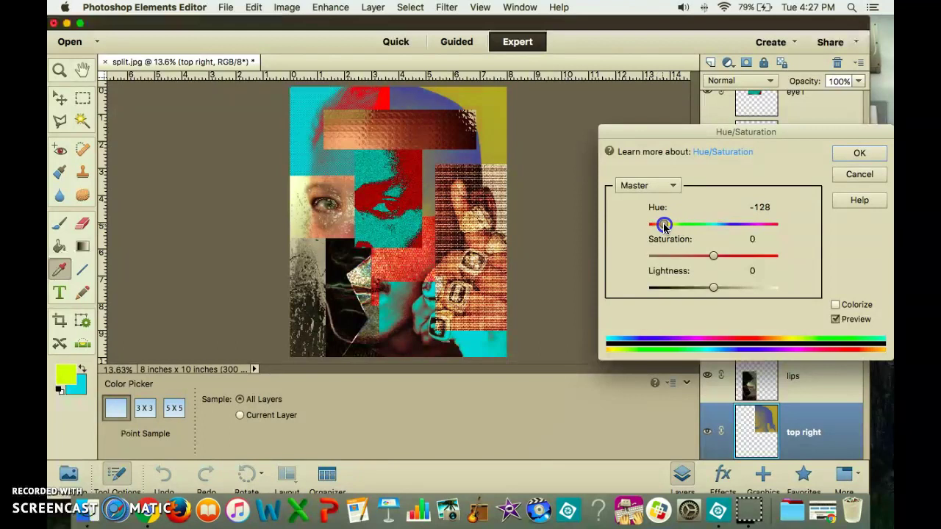
{"action": "left_click_drag", "start_coordinate": [712, 259], "coordinate": [749, 258]}
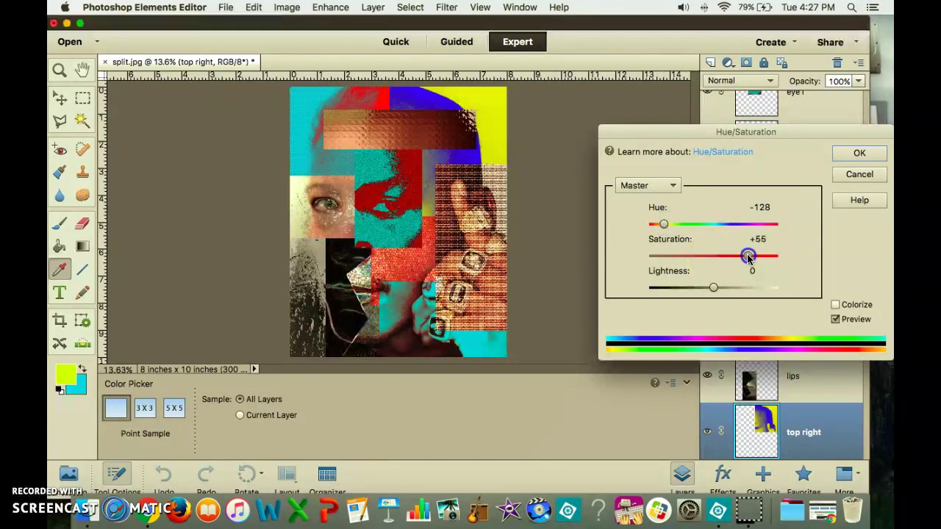
{"action": "left_click", "coordinate": [862, 157]}
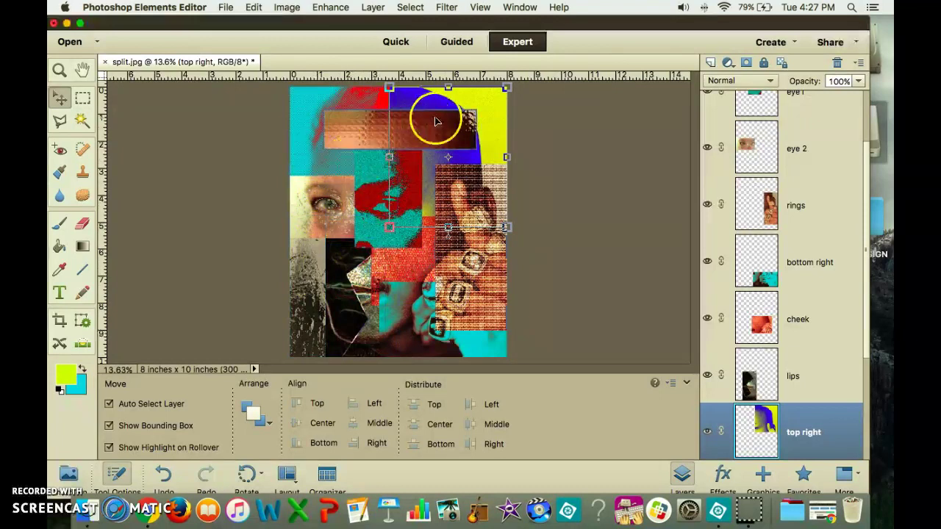
Step: Recolour the cheek piece with Hue/Saturation, using hue +44 and saturation +58
{"action": "left_click", "coordinate": [390, 276]}
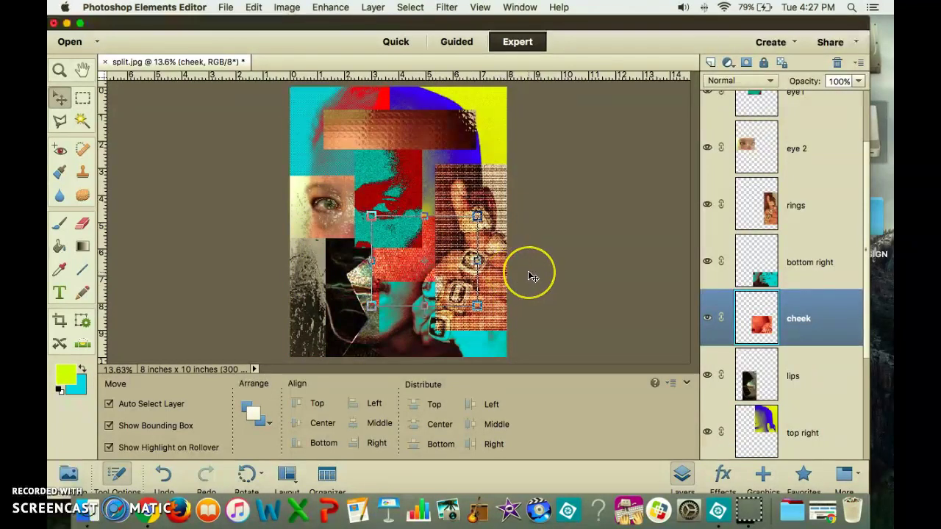
{"action": "key", "text": "super+u"}
{"action": "left_click", "coordinate": [493, 209]}
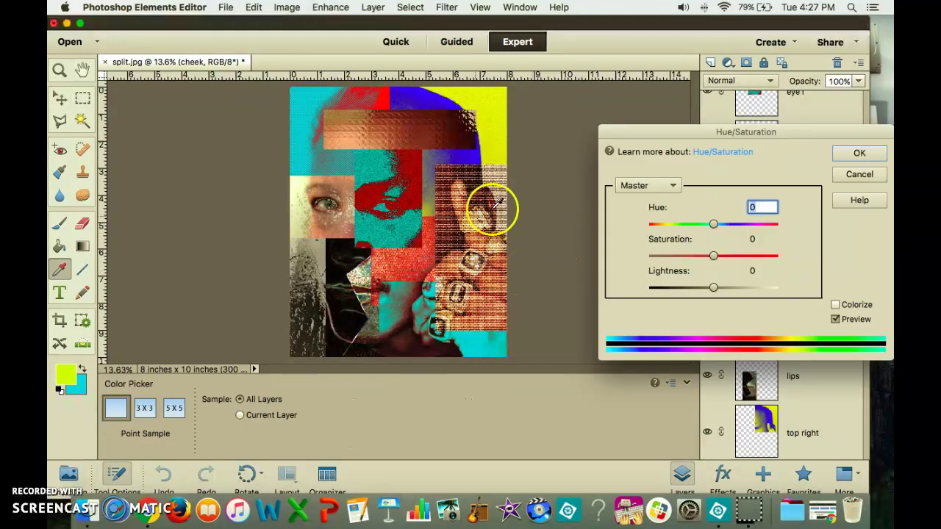
{"action": "left_click_drag", "start_coordinate": [714, 226], "coordinate": [741, 228]}
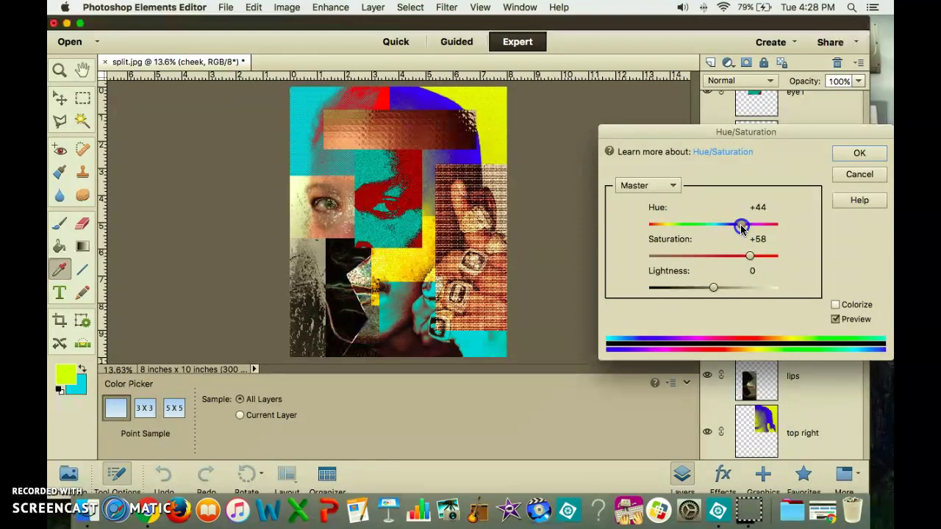
{"action": "key", "text": "v"}
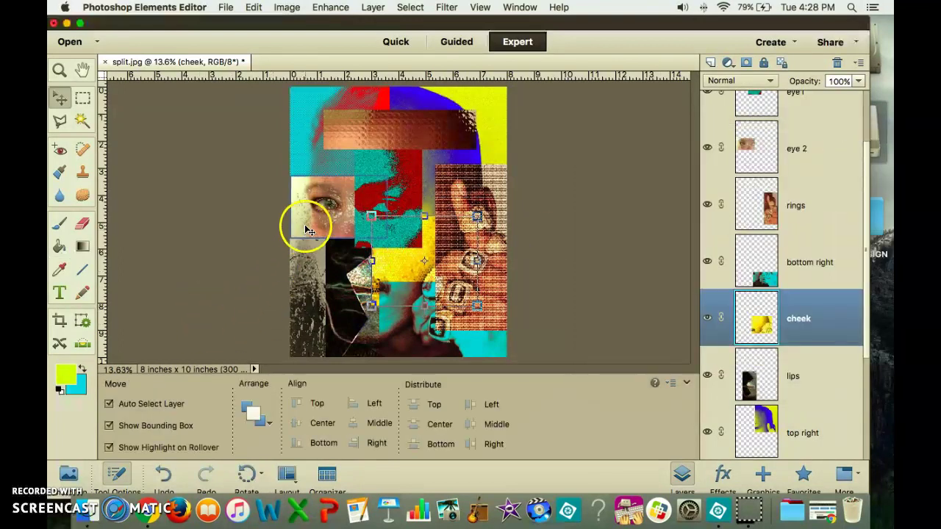
Step: Colorize the bottom left piece with Hue/Saturation at hue 53 and saturation 71, apply it and deselect the piece
{"action": "left_click", "coordinate": [302, 333]}
{"action": "mouse_move", "coordinate": [309, 322]}
{"action": "left_mouse_down"}
{"action": "mouse_move", "coordinate": [336, 300]}
{"action": "mouse_move", "coordinate": [300, 320]}
{"action": "left_mouse_up"}
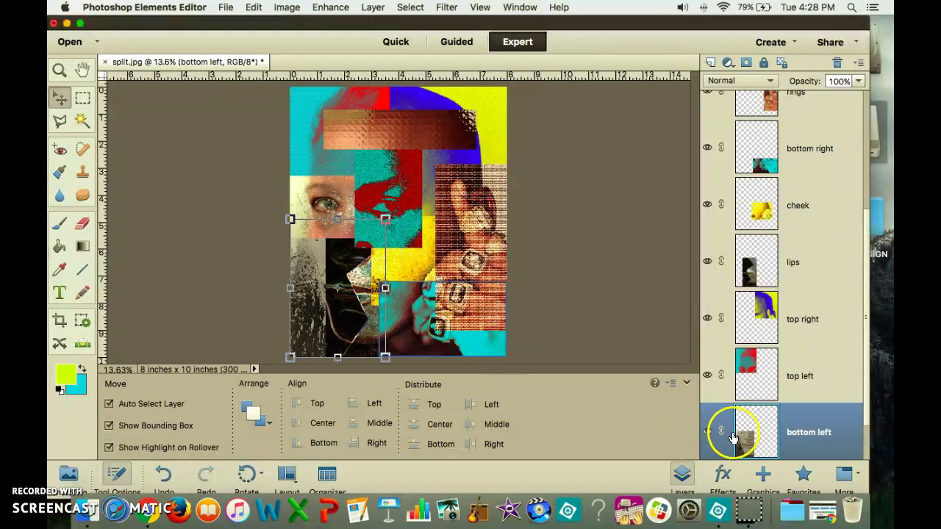
{"action": "key", "text": "super+u"}
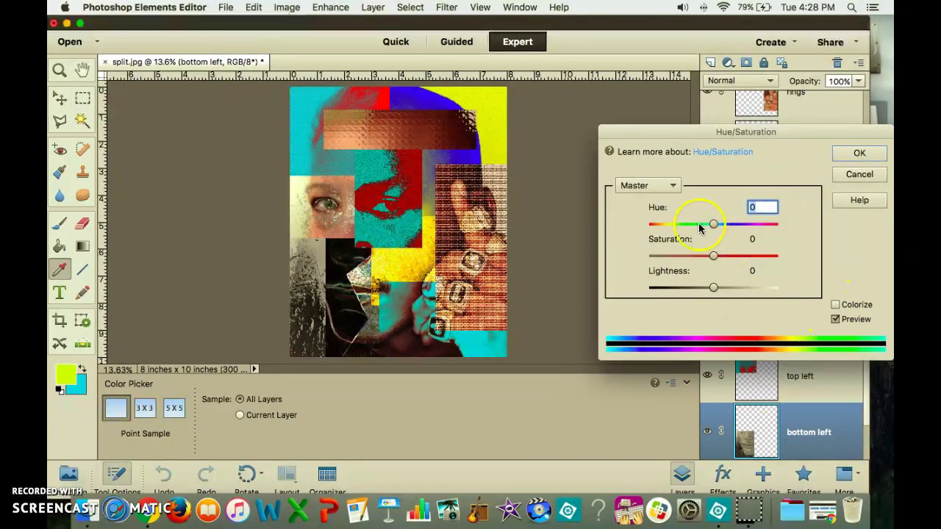
{"action": "left_click_drag", "start_coordinate": [724, 228], "coordinate": [758, 224]}
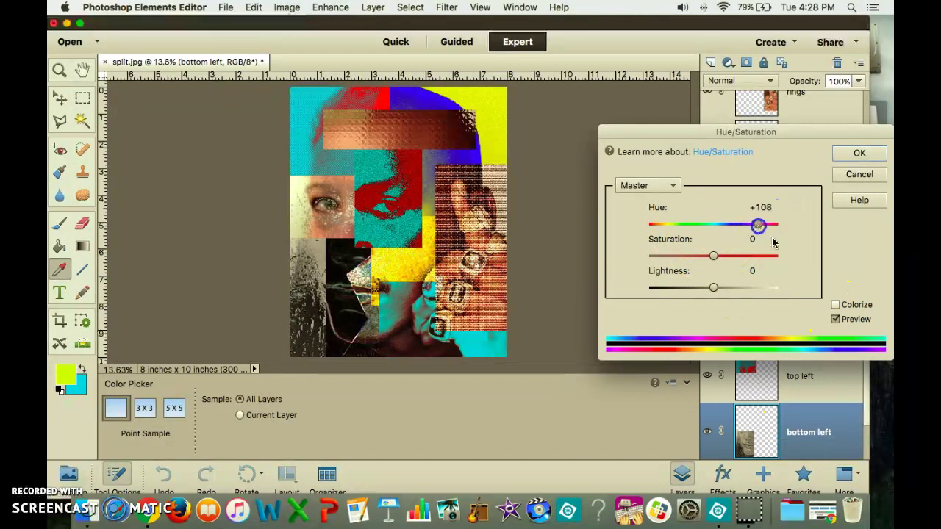
{"action": "left_click", "coordinate": [836, 305]}
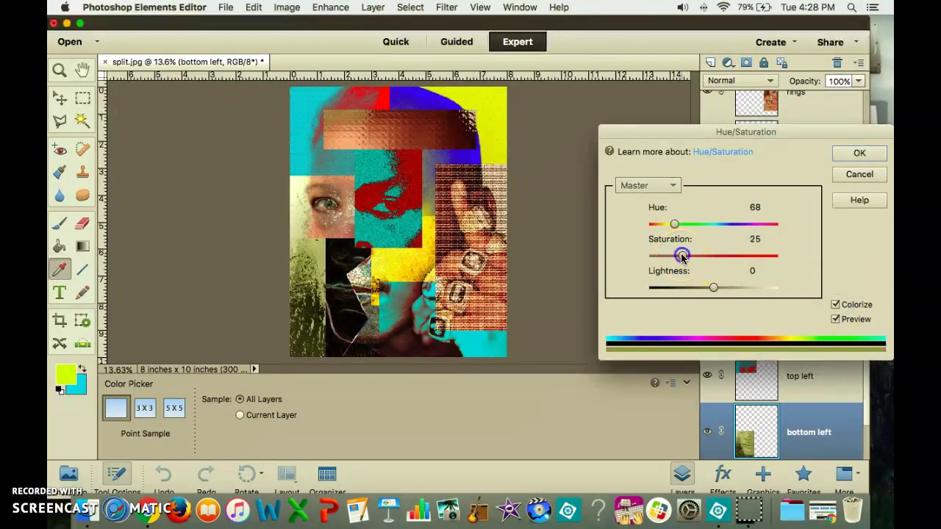
{"action": "left_click_drag", "start_coordinate": [682, 256], "coordinate": [739, 258]}
{"action": "left_click_drag", "start_coordinate": [674, 224], "coordinate": [668, 228]}
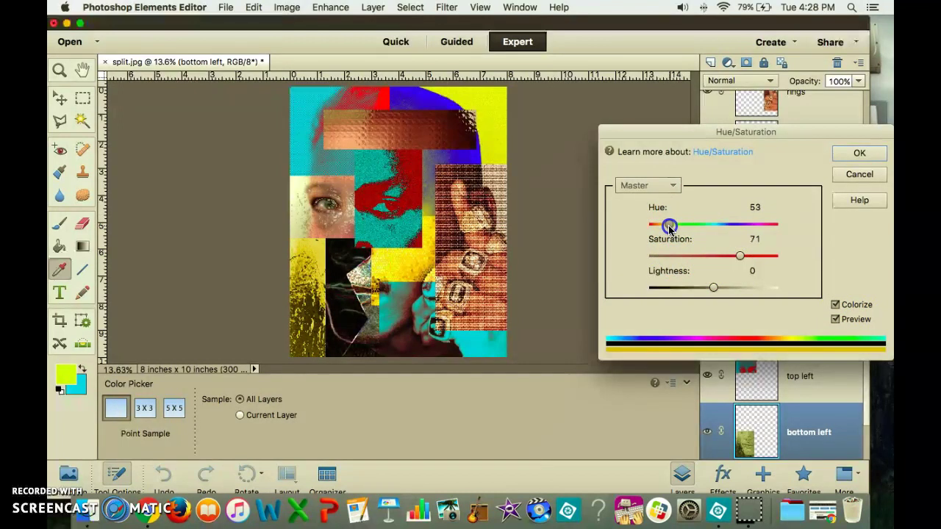
{"action": "left_click", "coordinate": [854, 155]}
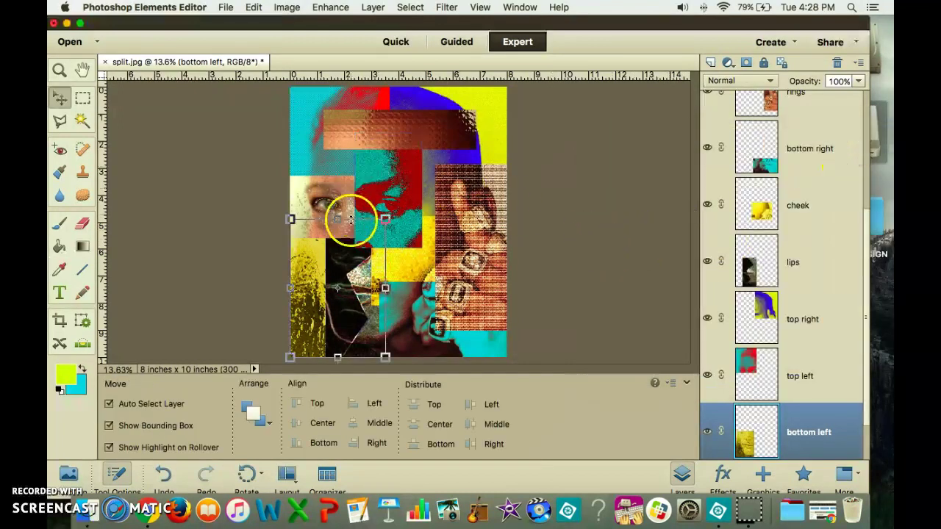
{"action": "left_click", "coordinate": [592, 211]}
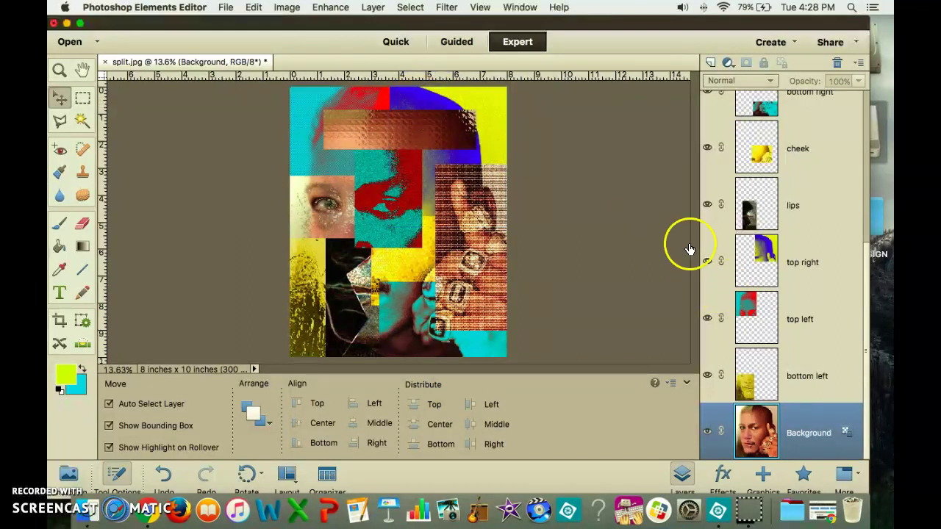
Step: Colorize the eye 2 piece with Hue/Saturation at hue 227 and saturation 84, apply it and deselect the piece
{"action": "left_click", "coordinate": [307, 213]}
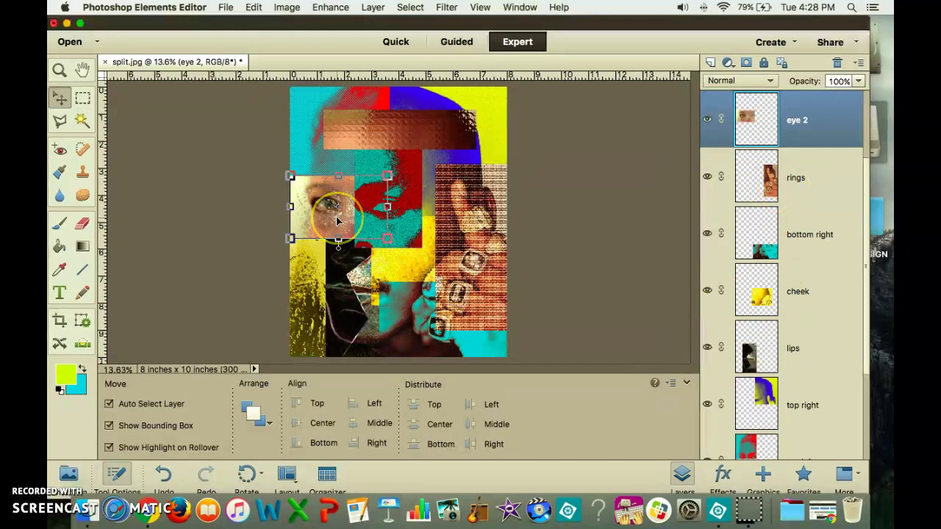
{"action": "key", "text": "super+u"}
{"action": "left_click", "coordinate": [836, 305]}
{"action": "left_click_drag", "start_coordinate": [696, 255], "coordinate": [725, 260]}
{"action": "left_click_drag", "start_coordinate": [675, 224], "coordinate": [757, 256]}
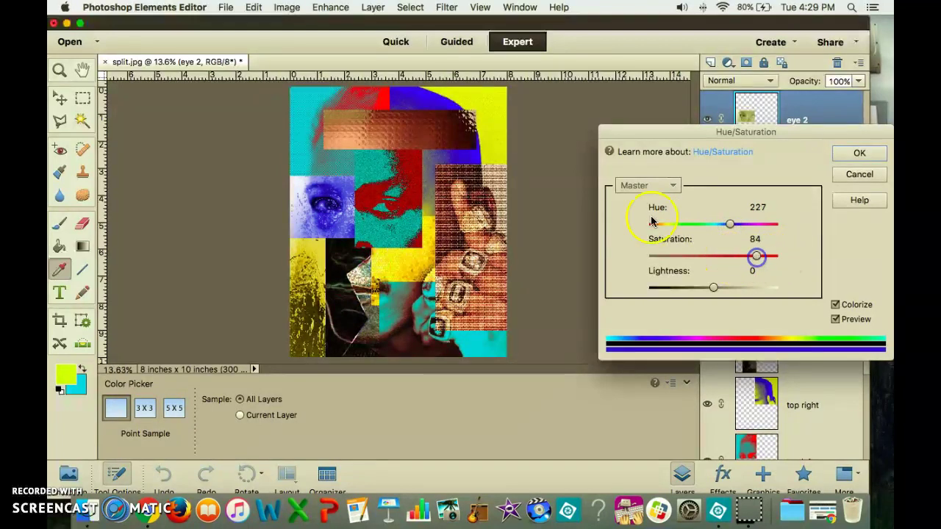
{"action": "left_click", "coordinate": [859, 152]}
{"action": "key", "text": "v"}
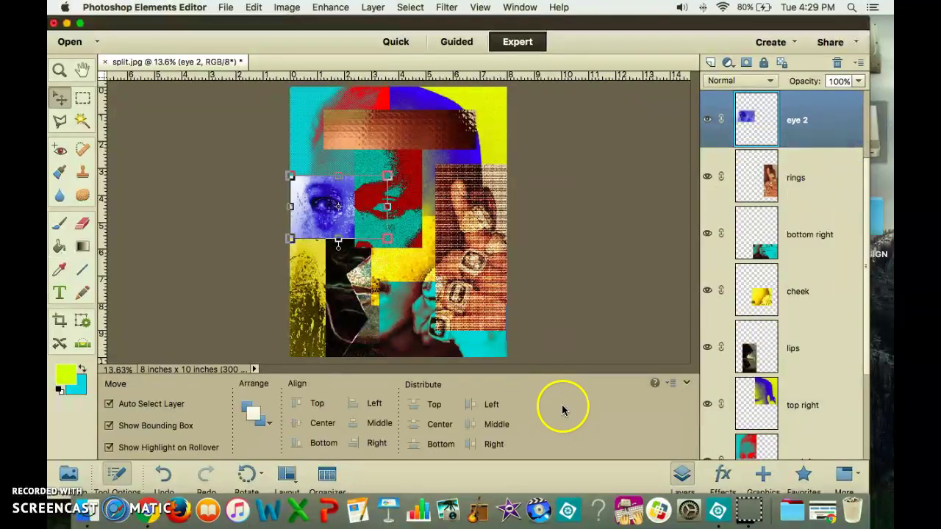
{"action": "left_click", "coordinate": [646, 300]}
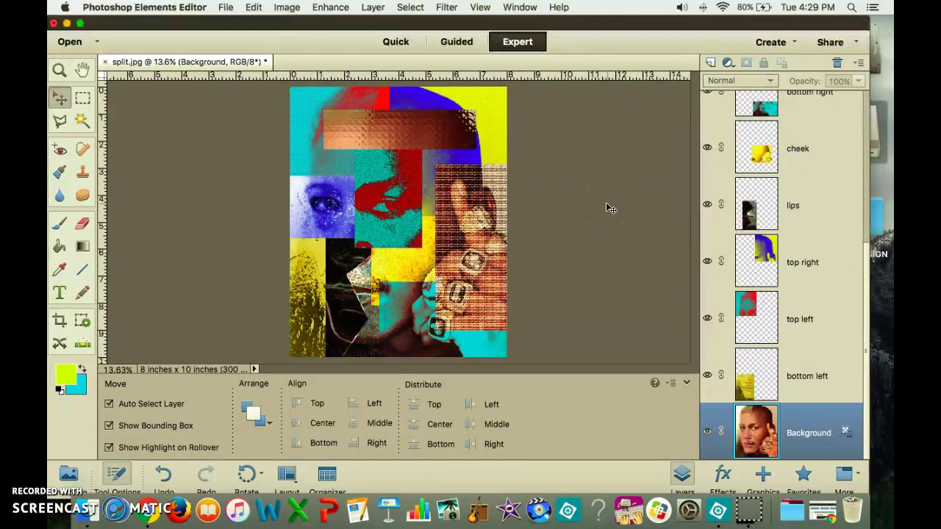
{"action": "left_click", "coordinate": [630, 223]}
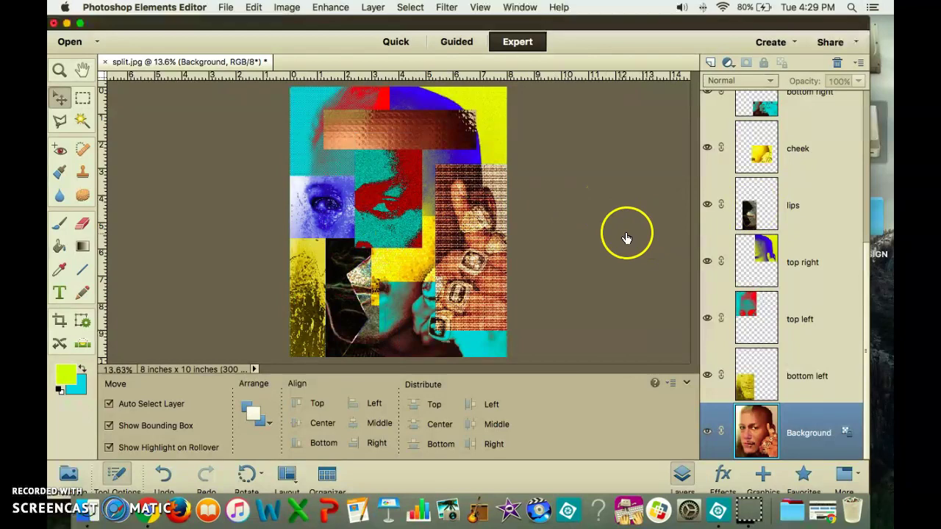